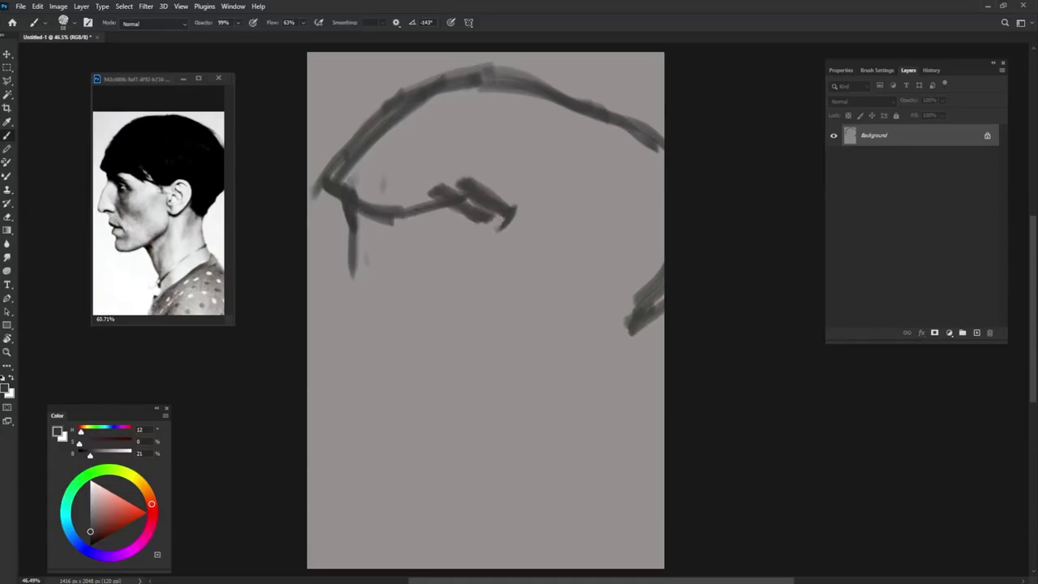
Sketch the rest of the face profile in dark gray: nose, lips, chin, jawline and front of the neck
left_click_drag(350, 229, 329, 327)
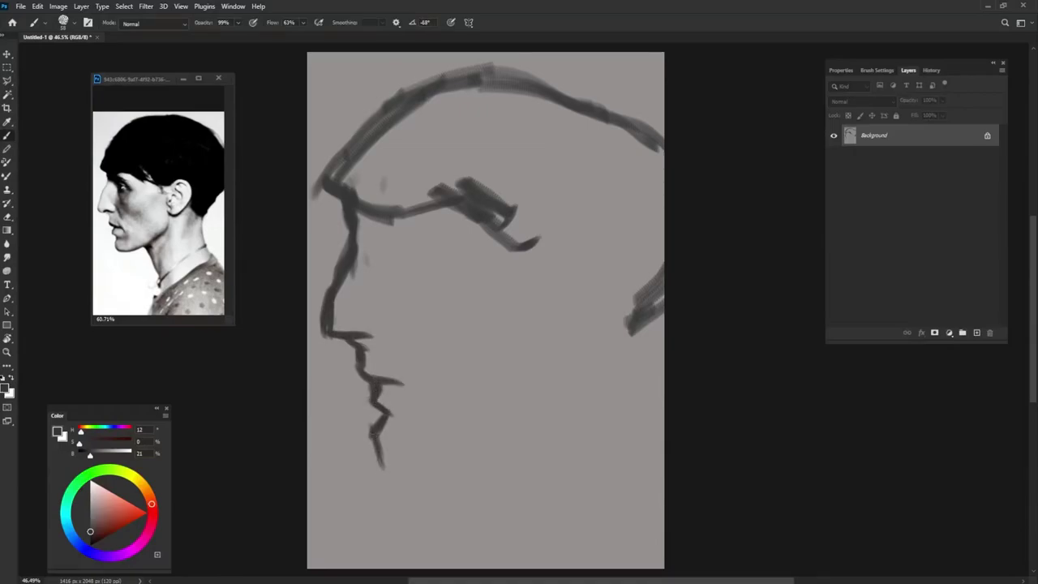
mouse_move(378, 466)
left_mouse_down()
mouse_move(454, 458)
mouse_move(519, 422)
mouse_move(553, 347)
mouse_move(512, 421)
left_mouse_up()
mouse_move(462, 457)
left_mouse_down()
mouse_move(513, 493)
mouse_move(527, 548)
left_mouse_up()
left_click_drag(528, 469, 529, 551)
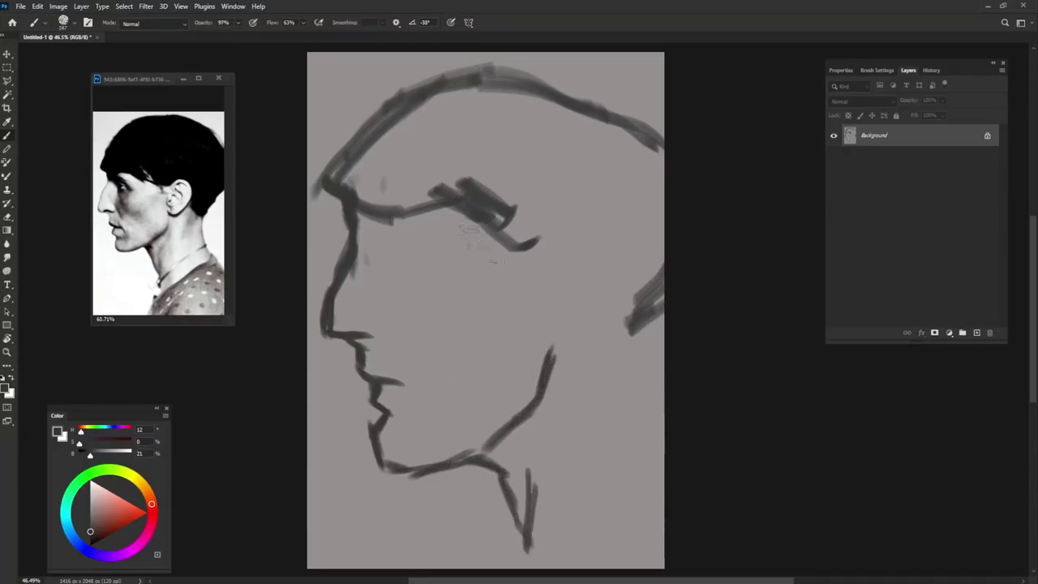
Block in the hair and face with dark gray using a large brush at 100% opacity
left_click_drag(503, 98, 357, 178)
left_click_drag(422, 130, 348, 170)
key("0")
left_click_drag(495, 81, 341, 195)
mouse_move(486, 105)
left_mouse_down()
mouse_move(394, 186)
mouse_move(349, 332)
mouse_move(600, 130)
left_mouse_up()
left_click_drag(487, 203, 476, 97)
mouse_move(661, 211)
left_mouse_down()
mouse_move(460, 421)
mouse_move(549, 236)
mouse_move(417, 225)
mouse_move(352, 341)
mouse_move(405, 257)
left_mouse_up()
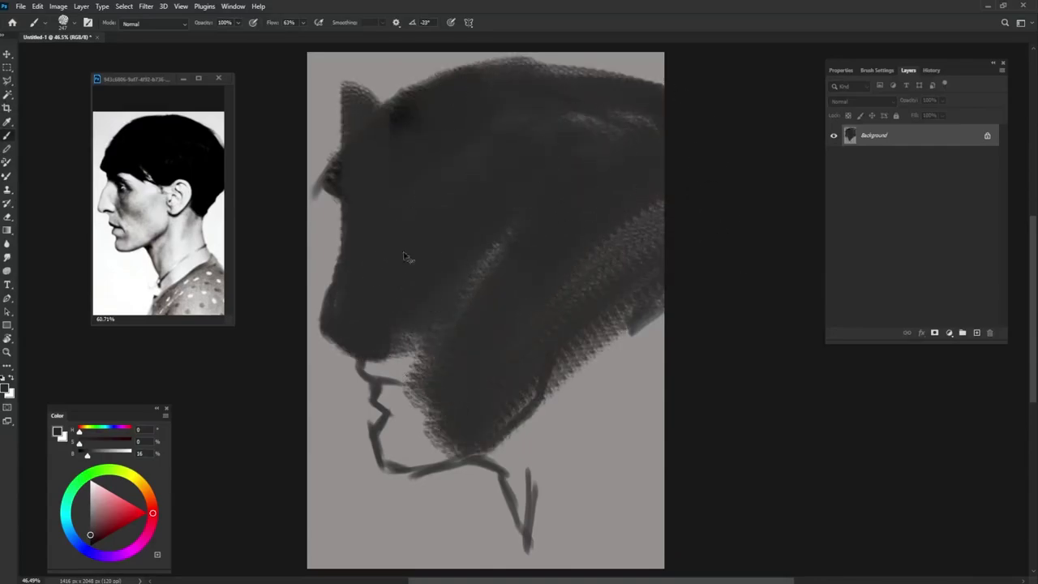
Undo the last four edits and fill the head and neck silhouette with dark gray inside the profile line
key("ctrl+z")
key("ctrl+z")
key("ctrl+z")
key("ctrl+z")
mouse_move(357, 325)
left_mouse_down()
mouse_move(382, 346)
mouse_move(405, 418)
mouse_move(405, 369)
mouse_move(486, 296)
mouse_move(534, 412)
mouse_move(512, 426)
mouse_move(543, 331)
mouse_move(652, 180)
mouse_move(622, 205)
mouse_move(654, 353)
mouse_move(620, 388)
mouse_move(651, 491)
mouse_move(543, 551)
mouse_move(600, 568)
mouse_move(570, 550)
mouse_move(617, 503)
left_mouse_up()
Clean up the silhouette edge at the mouth with background gray and paint the hair mass near-black
left_click(344, 448, "alt")
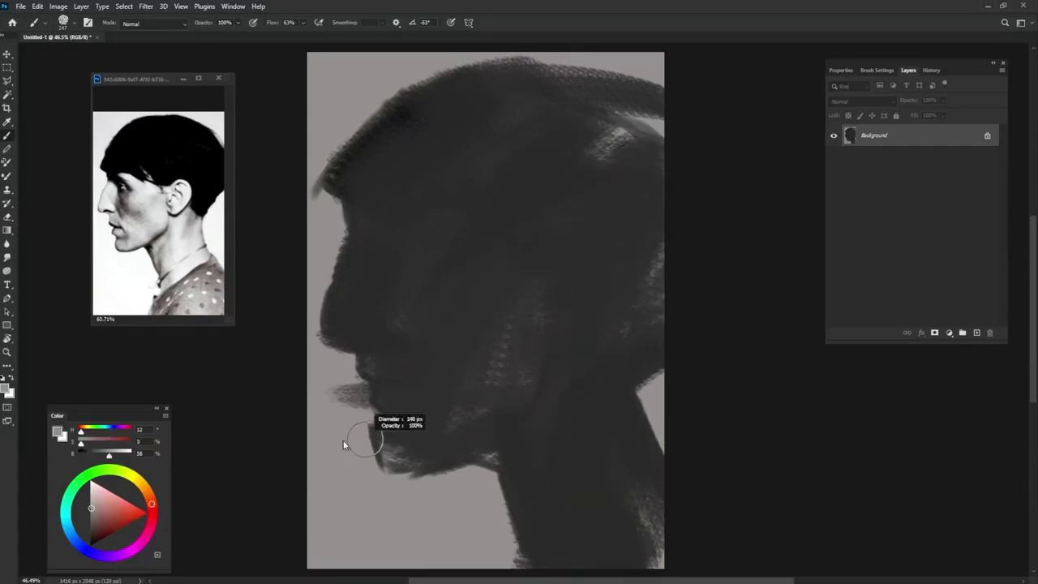
left_click_drag(364, 388, 339, 413)
left_click(386, 222, "alt")
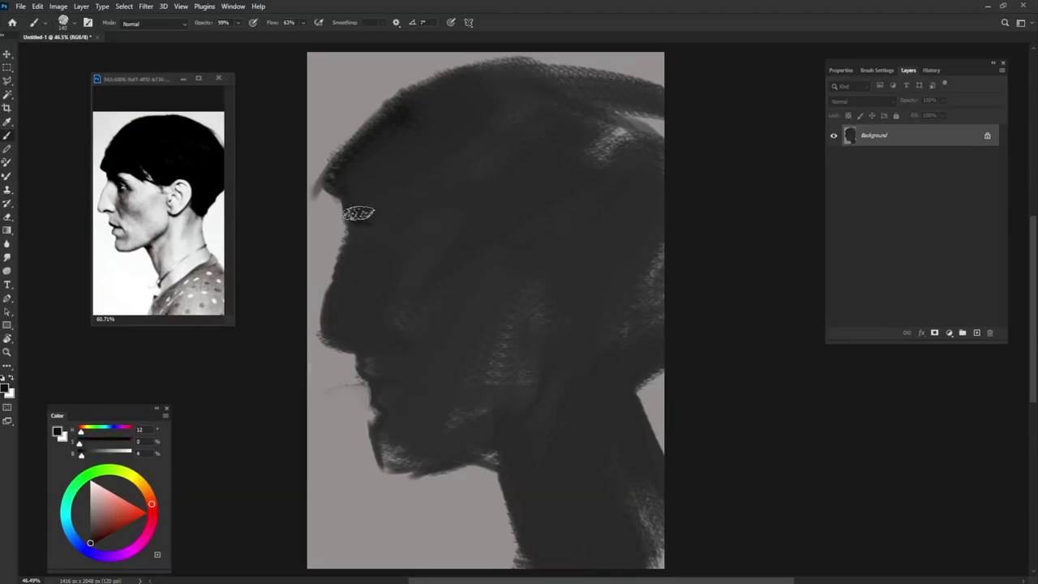
mouse_move(359, 199)
left_mouse_down()
mouse_move(419, 116)
mouse_move(362, 186)
mouse_move(374, 224)
mouse_move(493, 227)
mouse_move(424, 202)
mouse_move(590, 169)
mouse_move(505, 236)
mouse_move(491, 114)
mouse_move(614, 92)
mouse_move(638, 184)
mouse_move(652, 121)
left_mouse_up()
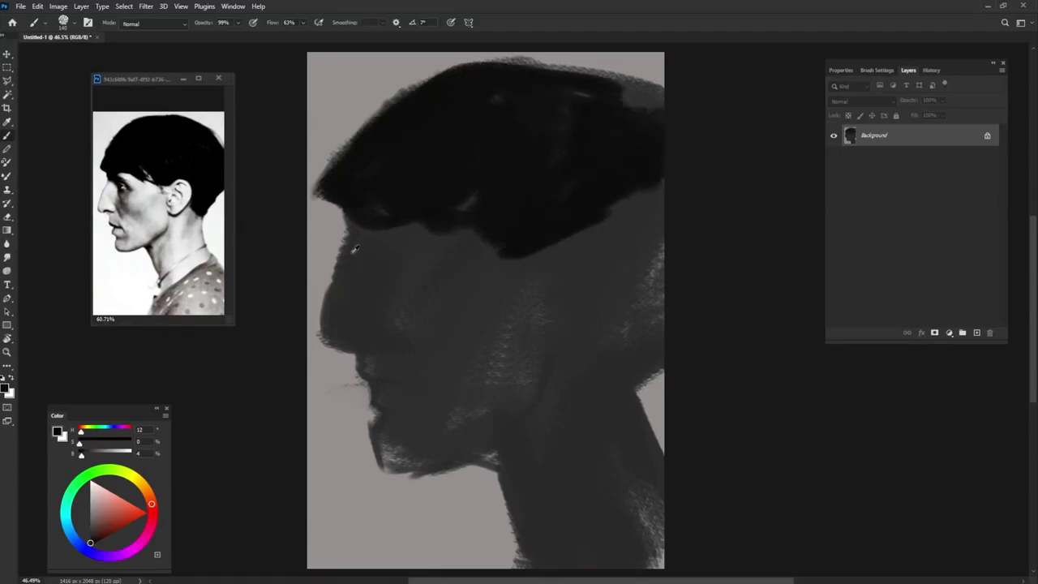
Block in lighter gray planes around the brow, eye socket and upper cheek, and extend the black fringe past the forehead
left_click(146, 192, "alt")
mouse_move(388, 233)
left_mouse_down()
mouse_move(444, 263)
mouse_move(385, 269)
mouse_move(388, 249)
mouse_move(399, 311)
mouse_move(447, 265)
mouse_move(397, 287)
left_mouse_up()
left_click_drag(371, 216, 312, 201)
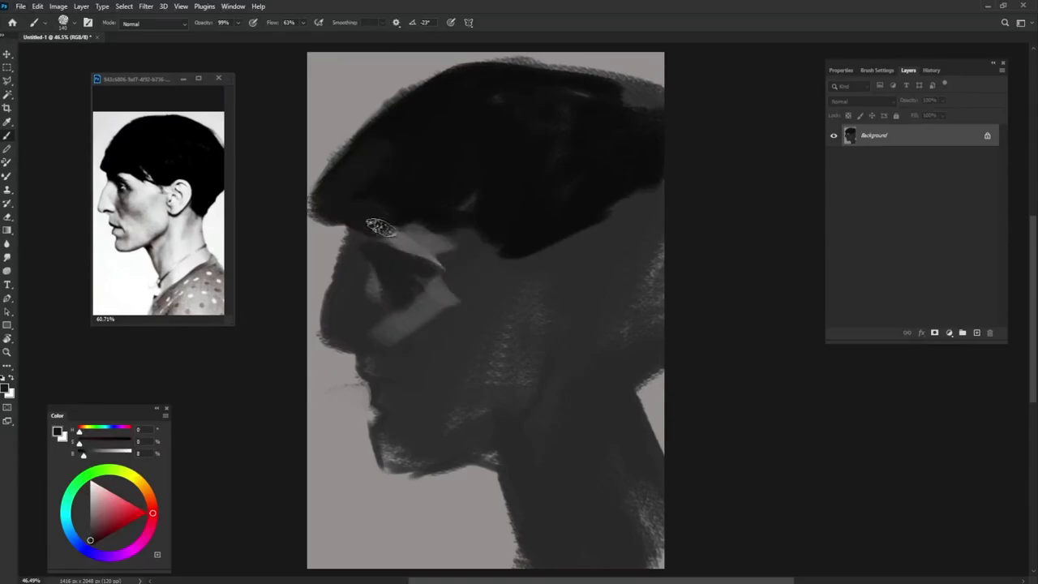
mouse_move(415, 280)
left_mouse_down()
mouse_move(361, 251)
mouse_move(422, 285)
left_mouse_up()
left_click(424, 203, "alt")
Paint the side plane of the nose mid-gray with a dark shadow under the nostril
mouse_move(357, 339)
left_mouse_down()
mouse_move(335, 326)
mouse_move(356, 309)
left_mouse_up()
left_click(347, 333, "alt")
mouse_move(320, 341)
left_mouse_down()
mouse_move(347, 333)
mouse_move(365, 263)
mouse_move(434, 280)
mouse_move(457, 299)
left_mouse_up()
left_click(375, 284, "alt")
Shade the eye socket with dark gray and paint a lighter rim running down to the cheek beside the nose
left_click(429, 260, "alt")
mouse_move(406, 239)
left_mouse_down()
mouse_move(445, 275)
mouse_move(442, 317)
left_mouse_up()
left_click_drag(406, 284, 398, 341)
mouse_move(394, 260)
left_mouse_down()
mouse_move(426, 308)
mouse_move(405, 332)
mouse_move(430, 275)
mouse_move(332, 349)
mouse_move(374, 350)
left_mouse_up()
left_click(369, 336, "alt")
left_click(404, 293, "alt")
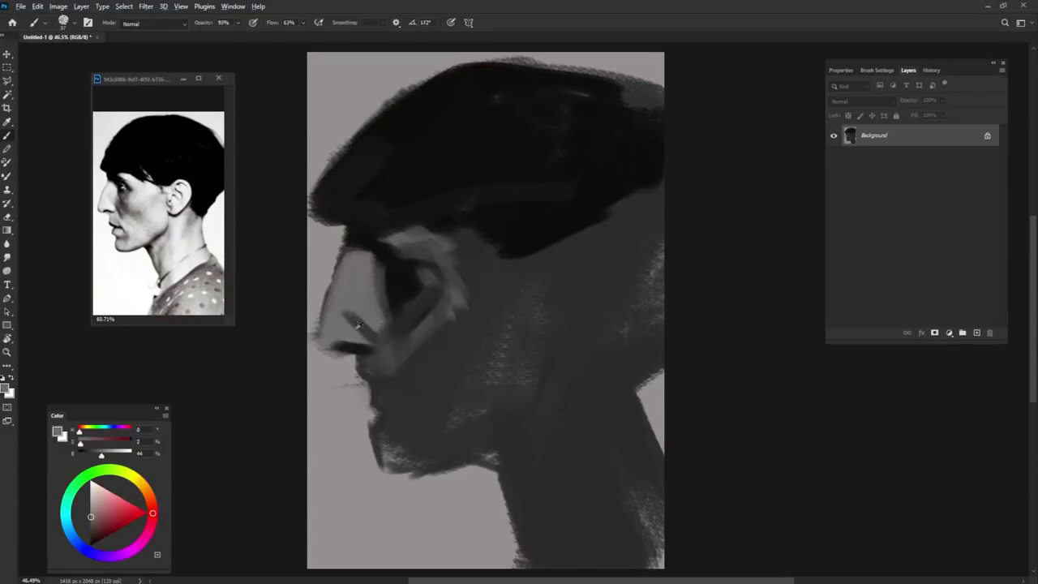
Lighten the bridge and side of the nose with a lighter gray
left_click(81, 470)
left_click(351, 306, "alt")
left_click_drag(338, 290, 339, 316)
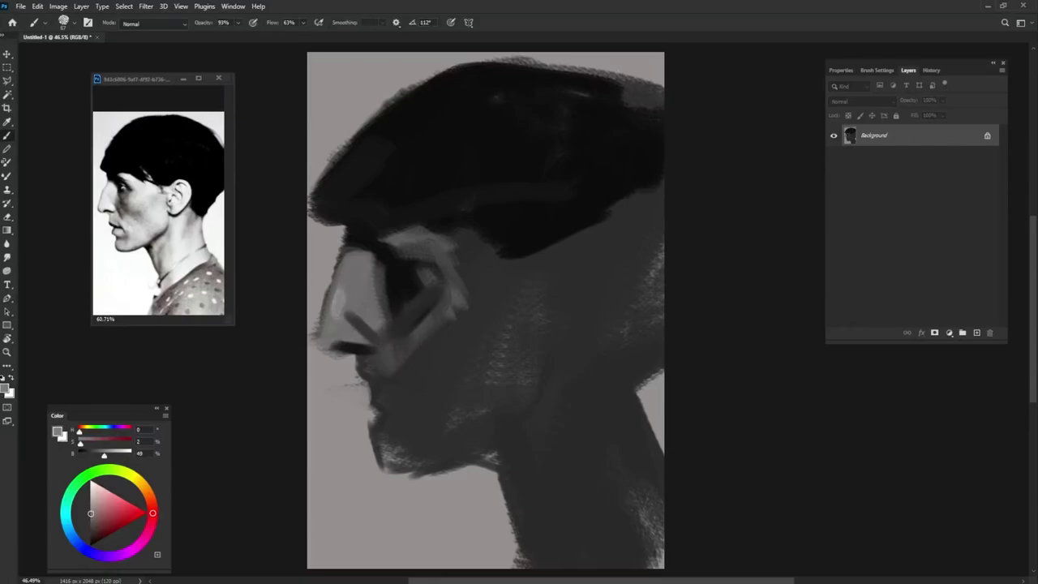
left_click_drag(347, 267, 357, 316)
Outline the brow, nose, lips, chin, jaw and front of the neck with thin near-black strokes
left_click(381, 219, "alt")
mouse_move(344, 246)
left_mouse_down()
mouse_move(361, 226)
mouse_move(300, 222)
left_mouse_up()
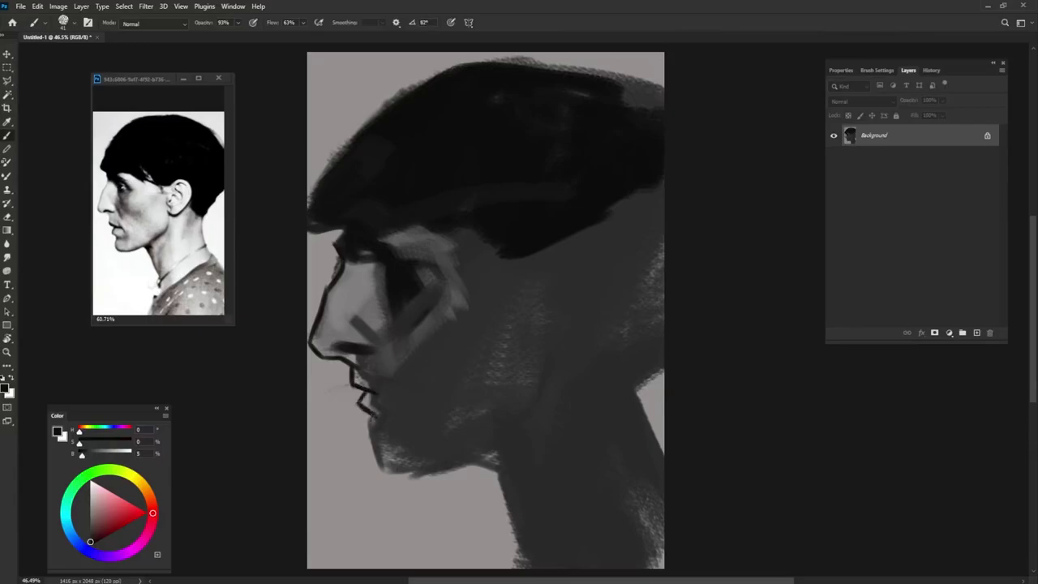
left_click_drag(532, 418, 551, 413)
left_click_drag(501, 476, 528, 577)
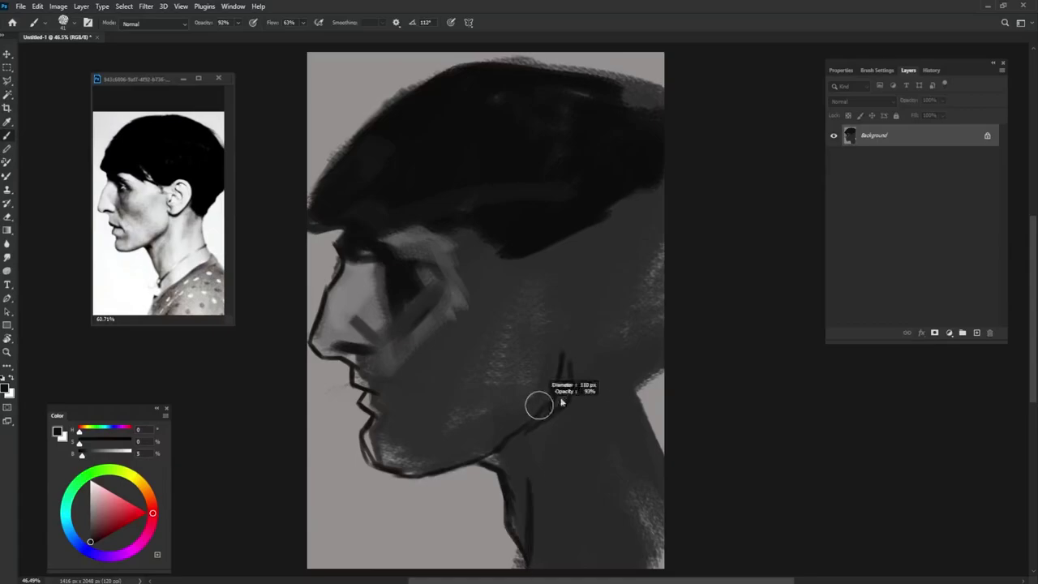
Extend the black hair around the ear and down the nape, and repaint the background behind the neck in light gray
mouse_move(494, 261)
left_mouse_down()
mouse_move(534, 276)
mouse_move(625, 261)
mouse_move(576, 329)
mouse_move(637, 236)
mouse_move(613, 306)
left_mouse_up()
key("shift+Right")
left_click(653, 381, "alt")
right_click(660, 347)
key("Escape")
mouse_move(653, 381)
left_mouse_down()
mouse_move(633, 324)
mouse_move(592, 334)
left_mouse_up()
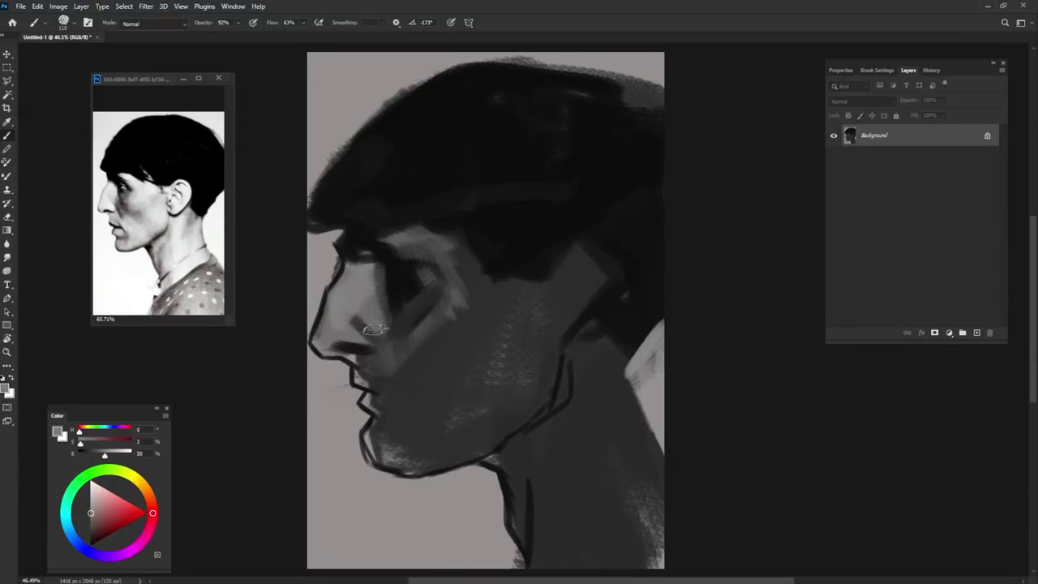
Rework the brow and eye socket with sampled grays, lightening the outer socket and darkening the inner corner
left_click_drag(373, 339, 360, 302)
left_click(377, 289, "alt")
mouse_move(381, 259)
left_mouse_down()
mouse_move(384, 304)
mouse_move(462, 268)
left_mouse_up()
left_click(384, 304, "alt")
left_click(399, 278, "alt")
key("shift+Left")
mouse_move(352, 258)
left_mouse_down()
mouse_move(404, 255)
mouse_move(356, 271)
left_mouse_up()
Shade the side of the nose and the nostril with sampled mid and dark grays
left_click(389, 282, "alt")
mouse_move(375, 320)
left_mouse_down()
mouse_move(423, 261)
mouse_move(405, 320)
left_mouse_up()
mouse_move(329, 345)
left_mouse_down()
mouse_move(380, 290)
mouse_move(352, 343)
mouse_move(367, 347)
mouse_move(345, 350)
mouse_move(353, 313)
mouse_move(376, 309)
mouse_move(367, 316)
mouse_move(383, 285)
left_mouse_up()
left_click(349, 339, "alt")
left_click(357, 353, "alt")
Darken the fold running from the nose into the cheek and paint the upper lip area and chin mid-gray
left_click_drag(368, 336, 436, 378)
left_click(459, 315, "alt")
mouse_move(357, 369)
left_mouse_down()
mouse_move(408, 403)
mouse_move(391, 396)
mouse_move(391, 418)
mouse_move(374, 398)
mouse_move(385, 461)
mouse_move(390, 426)
mouse_move(390, 462)
left_mouse_up()
left_click(389, 430, "alt")
left_click_drag(369, 422, 401, 454)
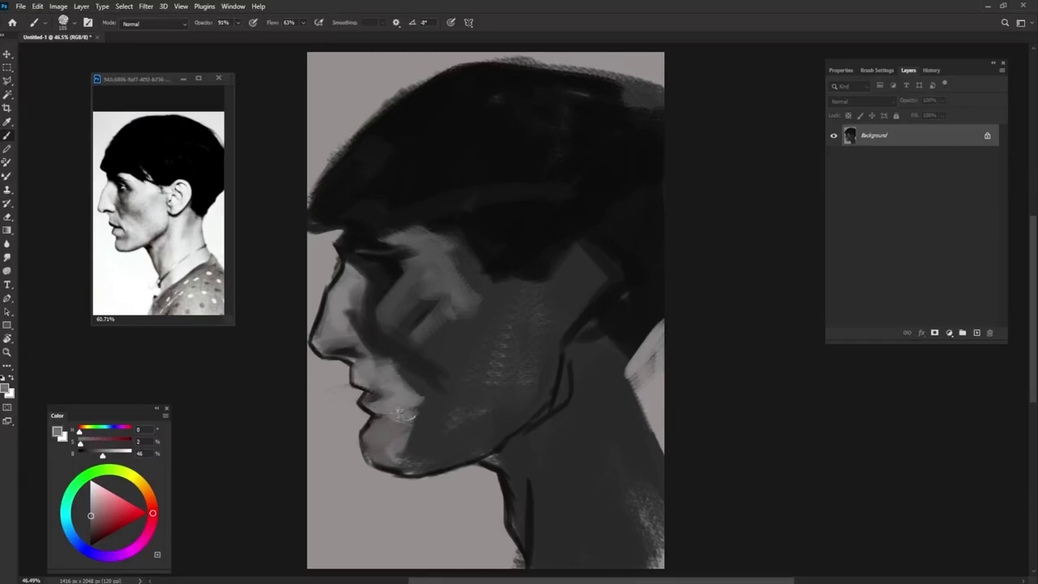
Paint the cheekbone and temple light gray and add a light spot at the hairline
left_click(409, 365, "alt")
mouse_move(405, 348)
left_mouse_down()
mouse_move(454, 313)
mouse_move(483, 272)
left_mouse_up()
left_click(425, 269)
mouse_move(405, 316)
left_mouse_down()
mouse_move(494, 248)
mouse_move(422, 390)
mouse_move(501, 320)
left_mouse_up()
left_click(454, 381, "alt")
Shade below the cheekbone and blend the inner eye socket with sampled grays
left_click(421, 357, "alt")
left_click(386, 312, "alt")
mouse_move(386, 313)
left_mouse_down()
mouse_move(410, 367)
mouse_move(389, 341)
mouse_move(458, 373)
left_mouse_up()
left_click(394, 355, "alt")
left_click_drag(421, 288, 393, 340)
left_click(377, 295, "alt")
left_click_drag(377, 295, 369, 320)
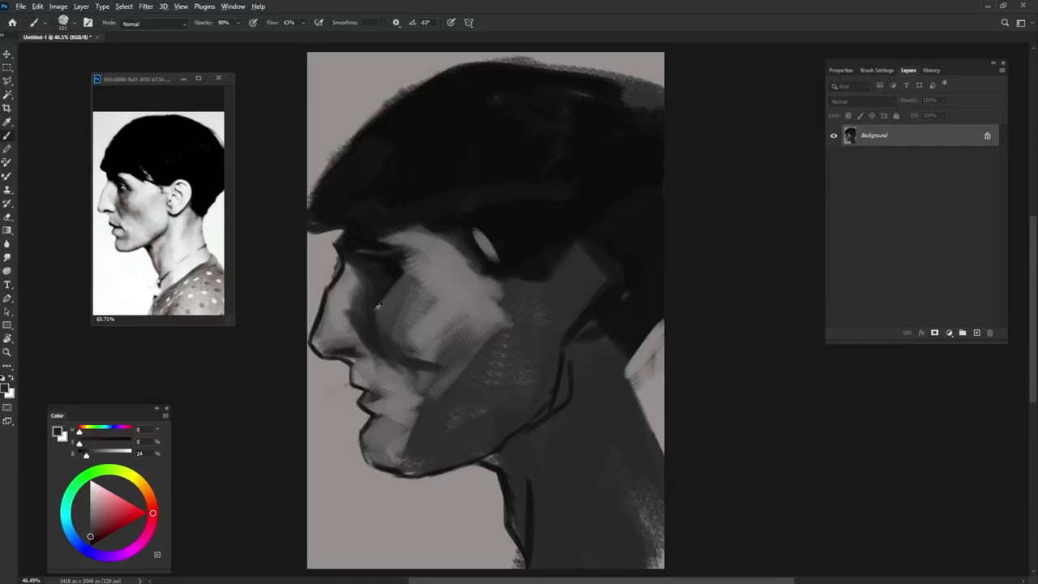
Refine the nose with sampled grays, blending its bridge, side plane and nostril
left_click_drag(357, 275, 337, 308)
left_click(365, 324, "alt")
left_click(350, 315, "alt")
left_click(350, 343, "alt")
mouse_move(351, 342)
left_mouse_down()
mouse_move(329, 347)
mouse_move(361, 351)
left_mouse_up()
left_click_drag(325, 316, 348, 347)
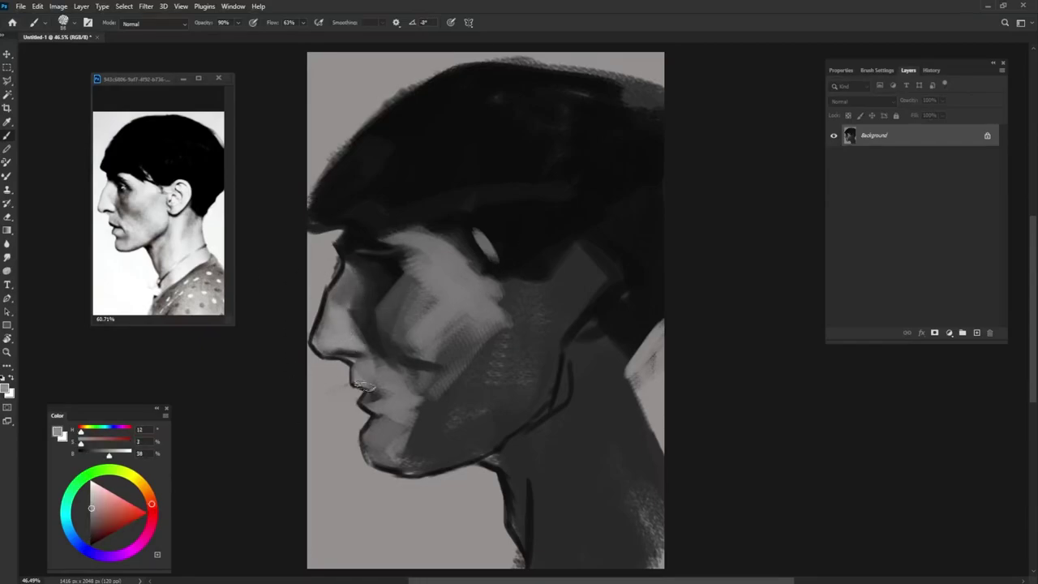
Darken the eyebrow and upper eye socket with tones sampled from the surrounding skin
left_click(382, 314, "alt")
left_click(410, 243, "alt")
mouse_move(409, 247)
left_mouse_down()
mouse_move(377, 272)
mouse_move(388, 264)
mouse_move(380, 241)
mouse_move(381, 296)
left_mouse_up()
left_click(388, 264, "alt")
left_click(387, 264, "alt")
left_click(417, 263, "alt")
left_click(488, 302, "alt")
Lighten the area from the mouth corner down to the chin and darken the hollow between nose and cheek
mouse_move(454, 364)
left_mouse_down()
mouse_move(389, 422)
mouse_move(397, 462)
left_mouse_up()
left_click(430, 381, "alt")
left_click_drag(454, 405, 405, 471)
left_click(420, 375, "alt")
left_click_drag(421, 375, 381, 308)
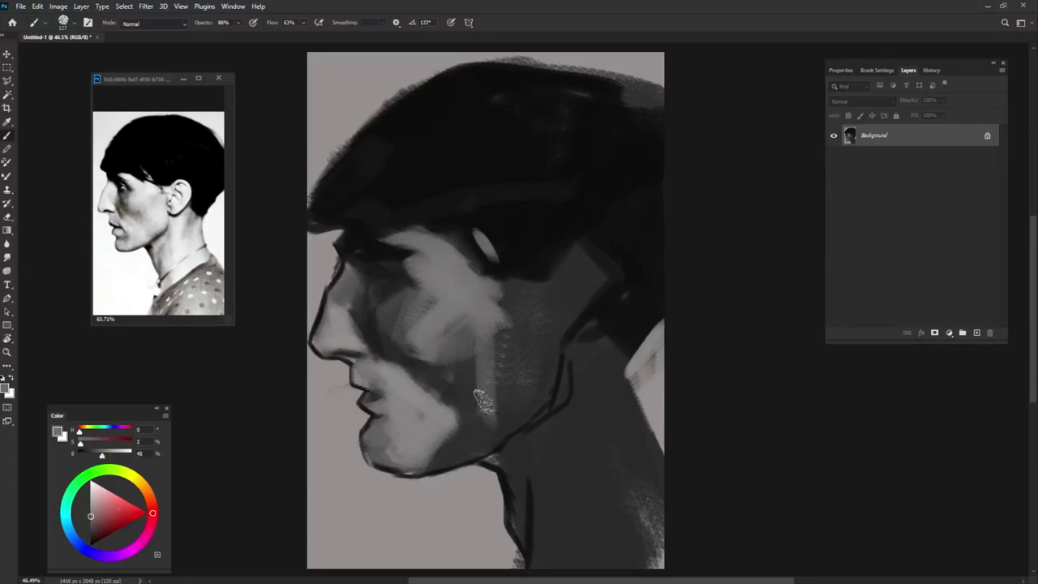
Fill the rear cheek and jaw with diagonal mid-gray strokes
left_click_drag(519, 333, 479, 429)
left_click_drag(536, 373, 442, 455)
mouse_move(495, 341)
left_mouse_down()
mouse_move(415, 415)
mouse_move(454, 438)
left_mouse_up()
Shade the lips and the area beneath the lower lip with sampled grays
mouse_move(405, 409)
left_mouse_down()
mouse_move(381, 446)
mouse_move(389, 454)
mouse_move(385, 435)
mouse_move(402, 446)
left_mouse_up()
left_click(393, 442, "alt")
left_click(348, 339, "alt")
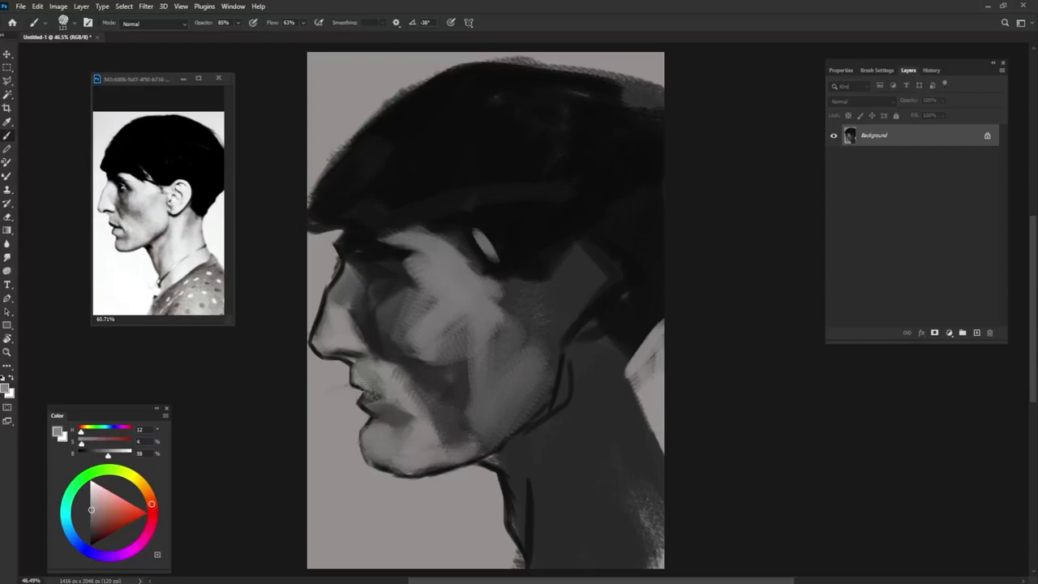
left_click(377, 393, "alt")
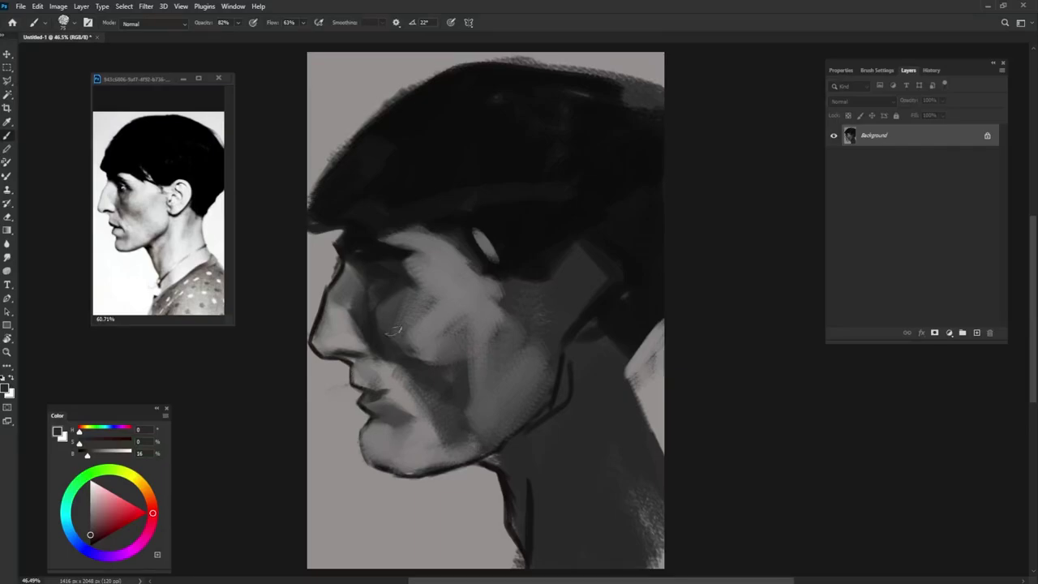
Soften the tones beneath the eye and along the nose bridge, and set the brush opacity to 89%
left_click(412, 327, "alt")
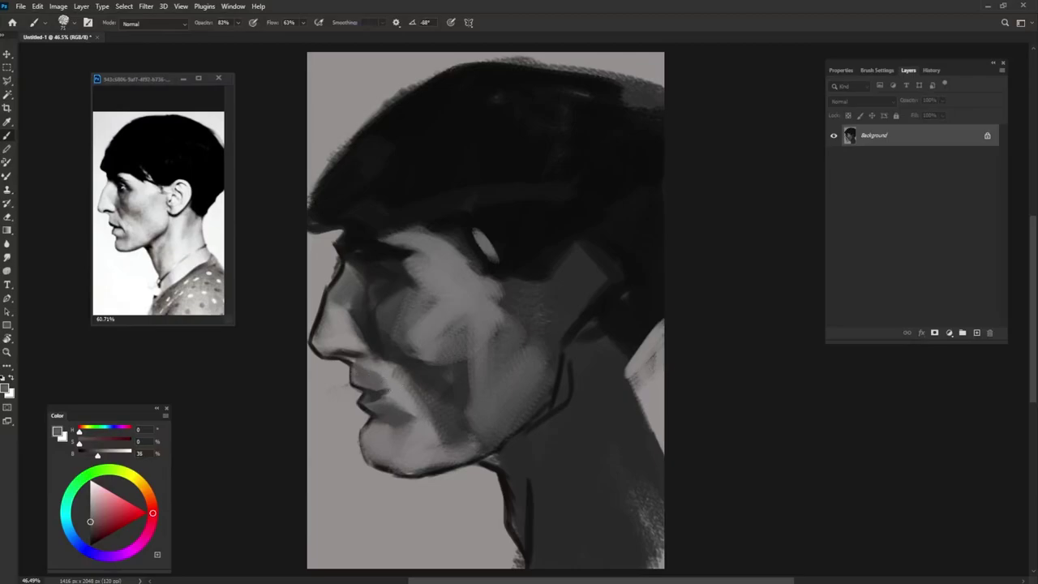
left_click(355, 278, "alt")
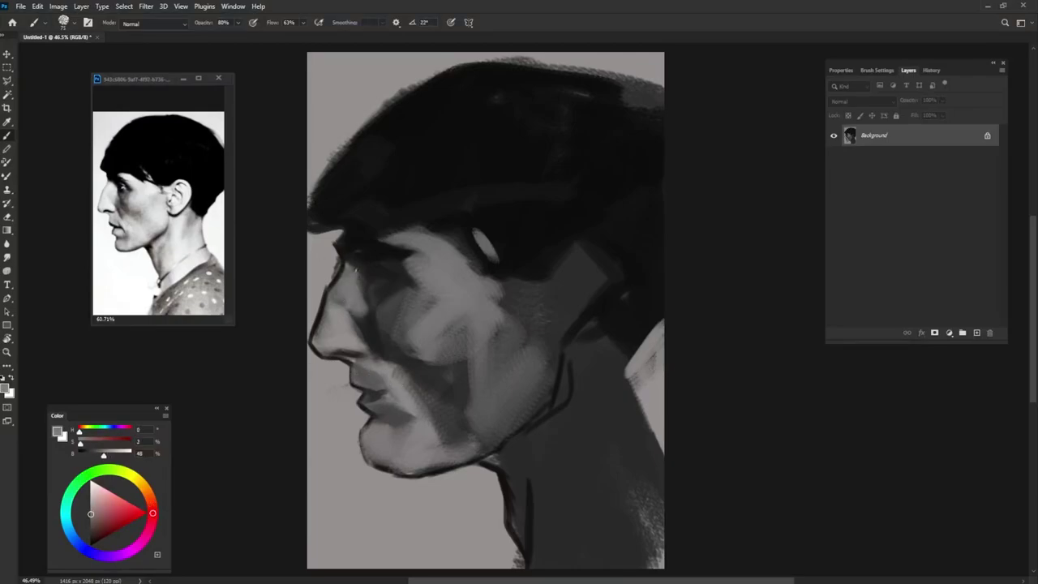
left_click(364, 315, "alt")
left_click(393, 282, "alt")
key("8")
key("9")
left_click(402, 256, "alt")
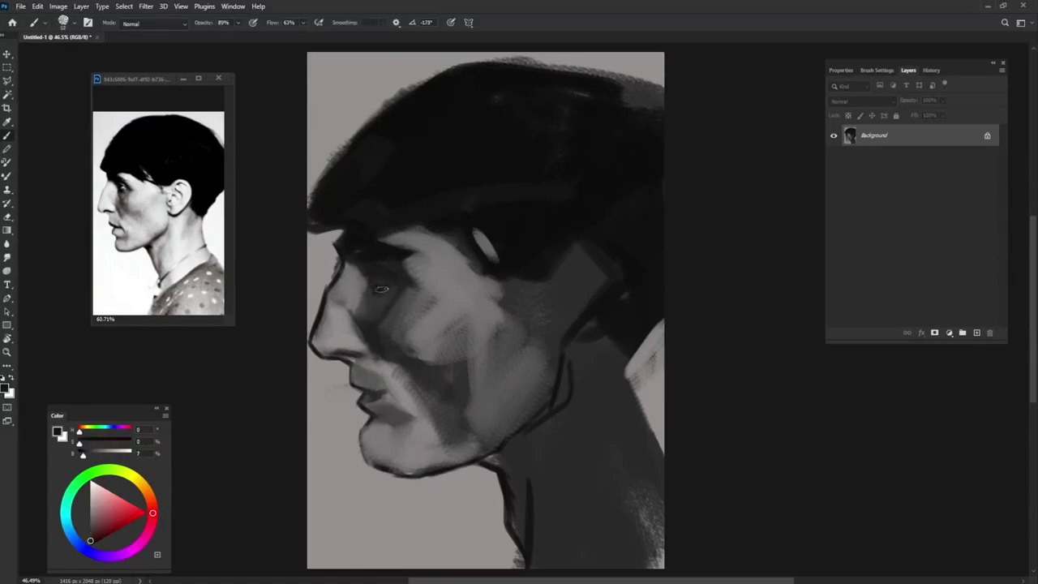
Set the brush opacity to 79%, darken the closed-looking eyelid area and deepen the cheek hollow beside the mouth
key("7")
key("9")
left_click(399, 261, "alt")
left_click(394, 322, "alt")
mouse_move(412, 372)
left_mouse_down()
mouse_move(381, 345)
mouse_move(418, 369)
mouse_move(444, 449)
left_mouse_up()
left_click(381, 357, "alt")
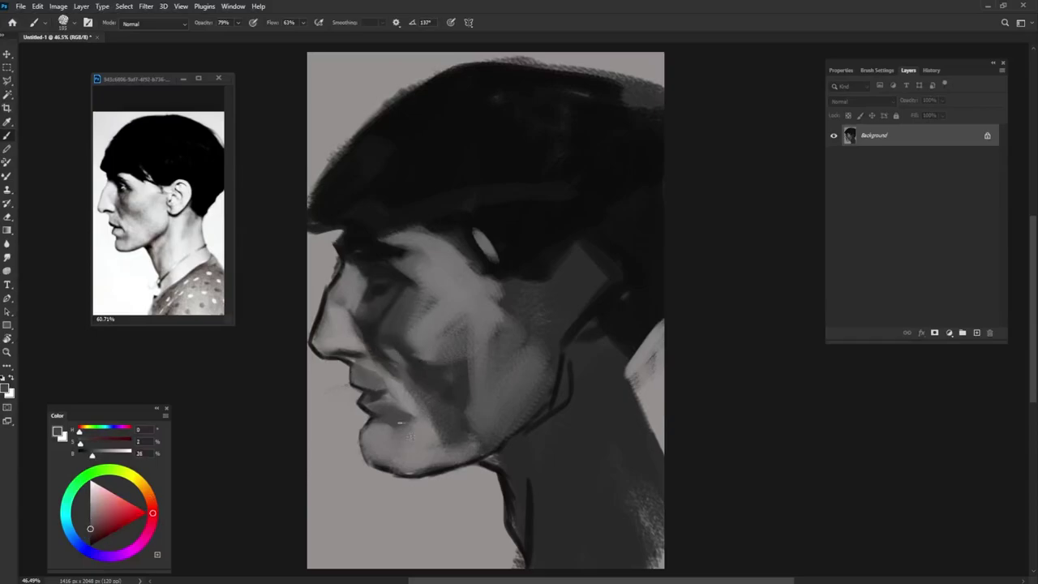
left_click(402, 407, "alt")
Paint light gray over the cheek in front of the ear and block in the ear shape
left_click(459, 300, "alt")
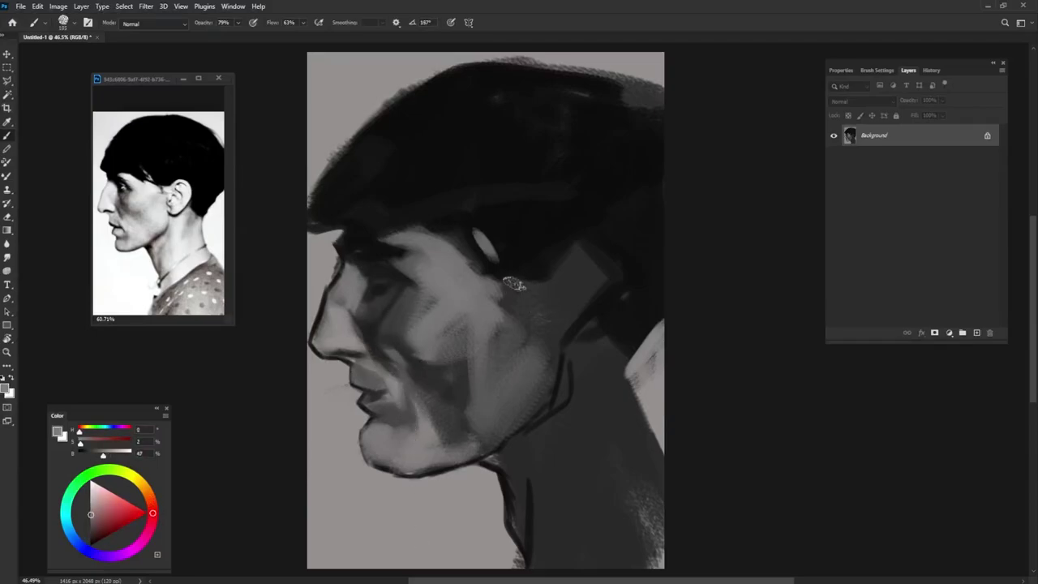
left_click_drag(511, 280, 531, 353)
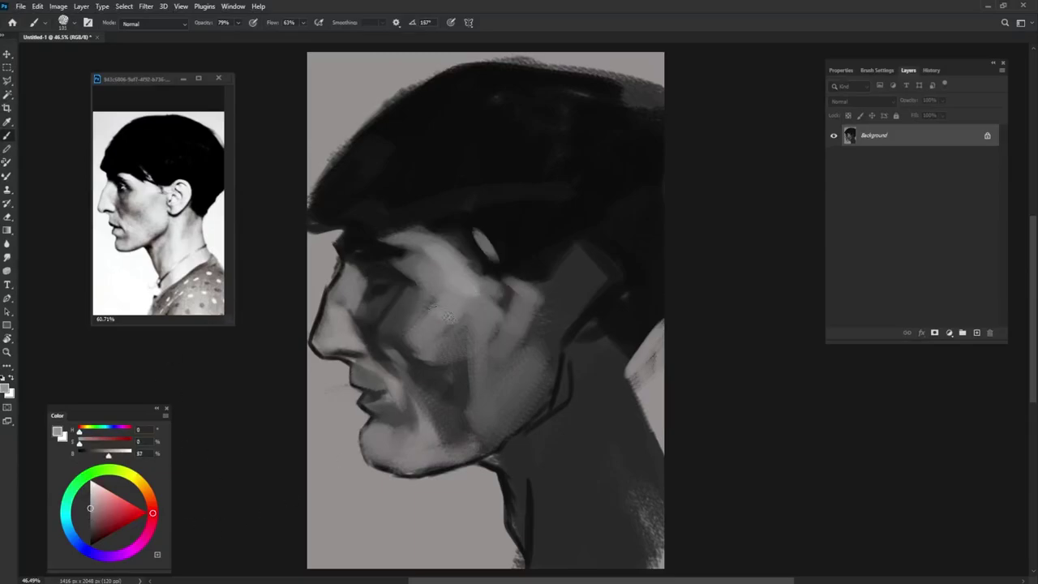
left_click(463, 278, "alt")
mouse_move(539, 288)
left_mouse_down()
mouse_move(571, 271)
mouse_move(580, 300)
mouse_move(559, 332)
mouse_move(548, 310)
mouse_move(501, 328)
mouse_move(546, 340)
mouse_move(556, 361)
left_mouse_up()
key("d")
Lighten the jaw corner and blend the cheekbone toward the temple with sampled grays
left_click(549, 381, "alt")
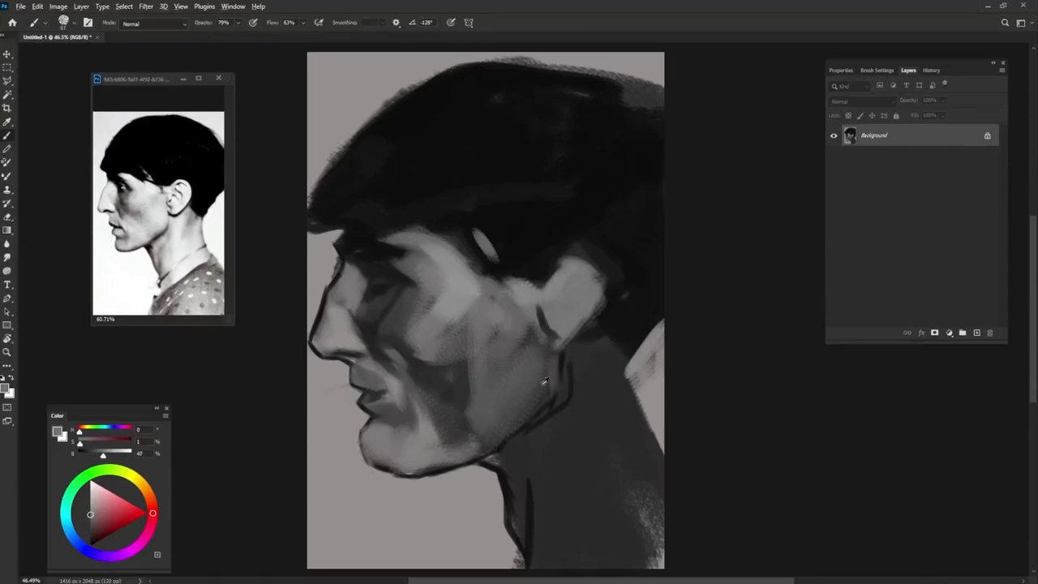
mouse_move(549, 396)
left_mouse_down()
mouse_move(535, 340)
mouse_move(523, 406)
left_mouse_up()
left_click(531, 324, "alt")
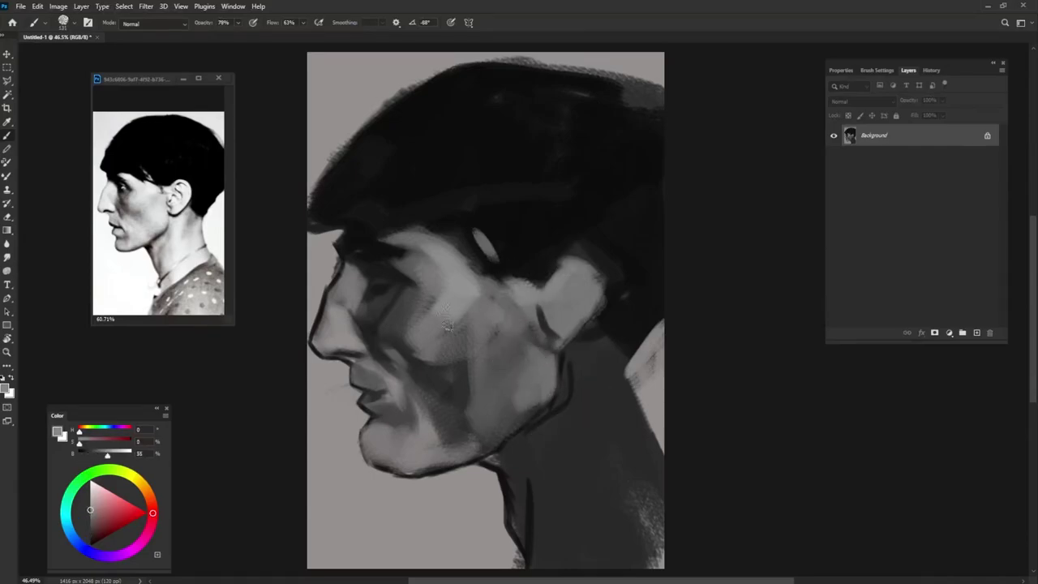
left_click_drag(503, 332, 430, 275)
Model the ear and earlobe in gray and shade the jaw edge beneath them
mouse_move(583, 286)
left_mouse_down()
mouse_move(558, 326)
mouse_move(567, 350)
left_mouse_up()
left_click(600, 300, "alt")
left_click(604, 320, "alt")
mouse_move(600, 318)
left_mouse_down()
mouse_move(568, 389)
mouse_move(519, 426)
left_mouse_up()
Paint the neck muscle below the ear mid-gray and darken the shadow beneath the jaw down to the throat
left_click(576, 389, "alt")
left_click(565, 364, "alt")
left_click_drag(559, 353, 567, 410)
left_click(536, 379, "alt")
mouse_move(574, 369)
left_mouse_down()
mouse_move(574, 430)
mouse_move(560, 458)
left_mouse_up()
left_click_drag(572, 393, 527, 490)
left_click_drag(547, 434, 521, 523)
left_click(535, 423, "alt")
left_click_drag(552, 415, 525, 527)
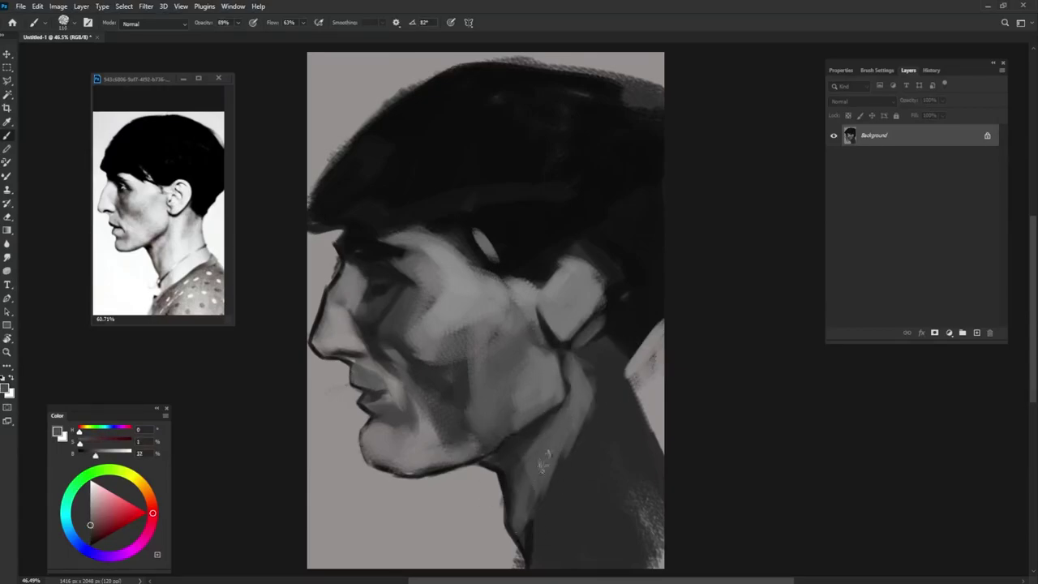
Add lighter bands along the neck muscles, shade the back of the neck and block in a dark collar edge
left_click_drag(559, 466, 539, 535)
left_click_drag(579, 413, 547, 519)
left_click_drag(592, 373, 555, 482)
left_click(590, 365, "alt")
mouse_move(589, 365)
left_mouse_down()
mouse_move(583, 462)
mouse_move(531, 559)
mouse_move(649, 519)
mouse_move(584, 560)
mouse_move(656, 518)
mouse_move(654, 543)
left_mouse_up()
left_click(568, 429, "alt")
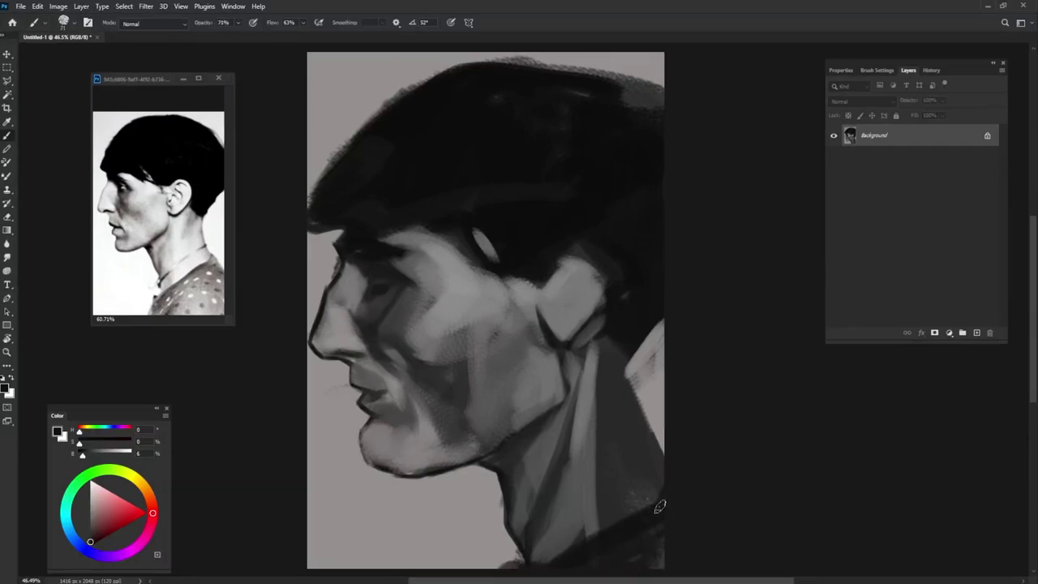
Smooth the ear's light gray fill and trim its outline and the sideburn with near-black
left_click(523, 264, "alt")
left_click(565, 282, "alt")
mouse_move(566, 281)
left_mouse_down()
mouse_move(567, 247)
mouse_move(600, 302)
left_mouse_up()
left_click_drag(539, 308, 555, 334)
left_click(616, 309, "alt")
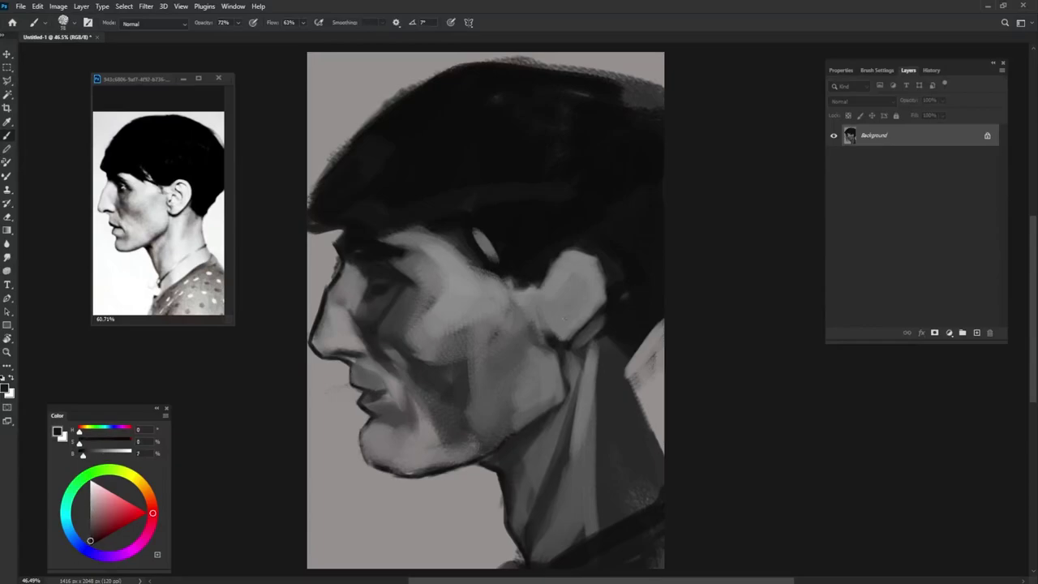
Draw the ear's inner rim and folds with dark gray strokes over the light gray fill
left_click_drag(548, 292, 551, 314)
left_click(552, 312, "alt")
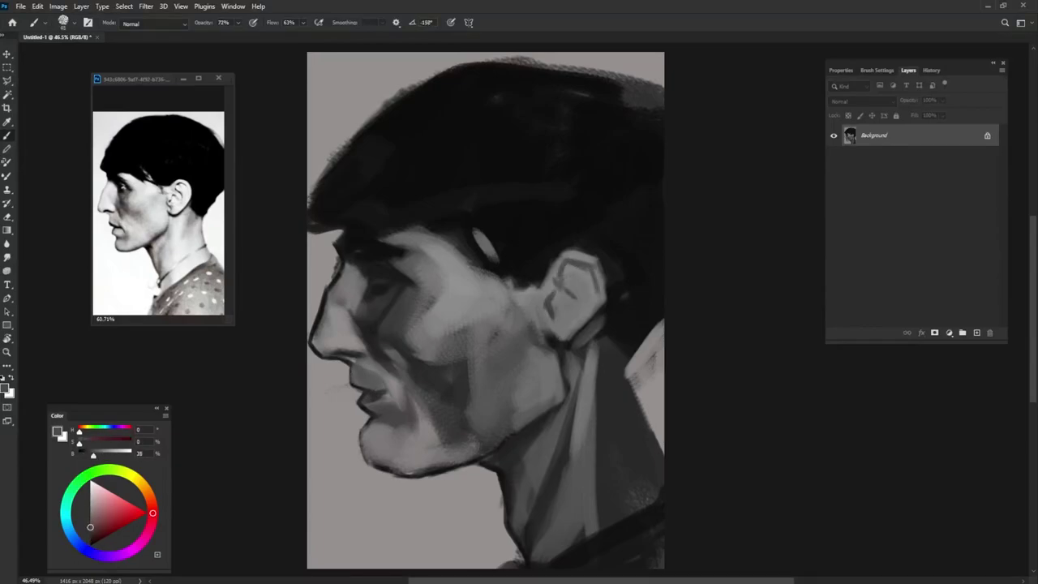
left_click_drag(545, 323, 558, 333)
left_click(557, 331, "alt")
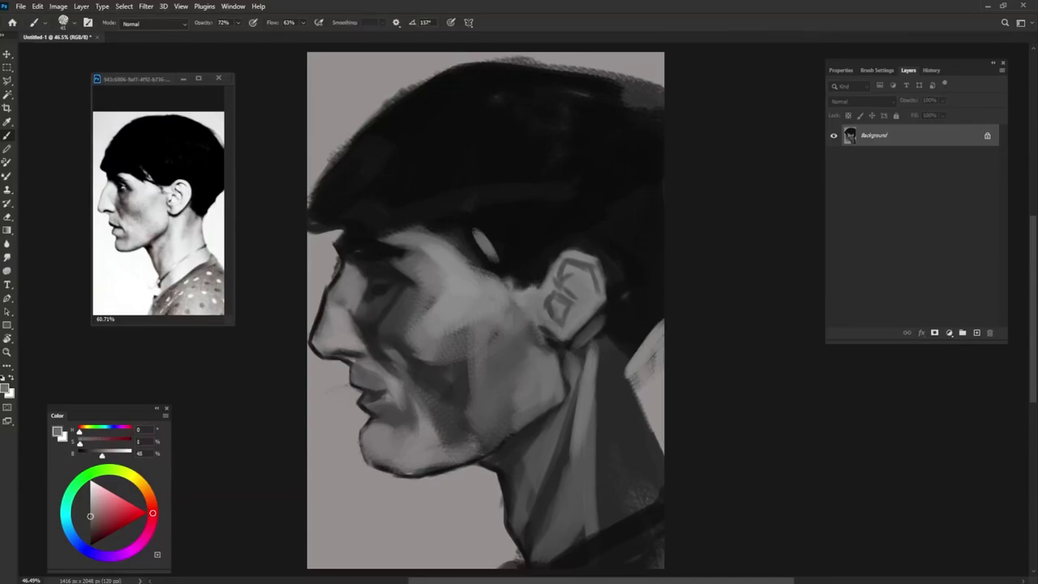
Fill the inner ear hollow with mid-gray and lighten the upper fold with a light gray highlight
left_click(572, 293, "alt")
left_click_drag(571, 292, 574, 313)
mouse_move(561, 274)
left_mouse_down()
mouse_move(572, 306)
mouse_move(577, 284)
left_mouse_up()
left_click(570, 281, "alt")
left_click(571, 281, "alt")
left_click(566, 277, "alt")
left_click(502, 252, "alt")
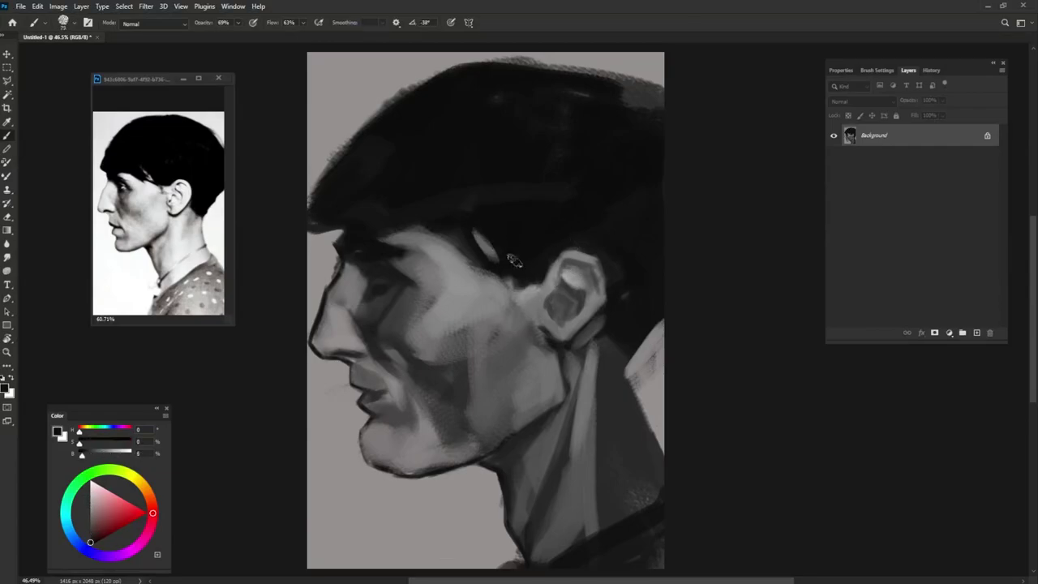
Save the painting in the Downloads folder as a Photoshop file named "tarhe solh"
key("ctrl+s")
type("tarbe sulls")
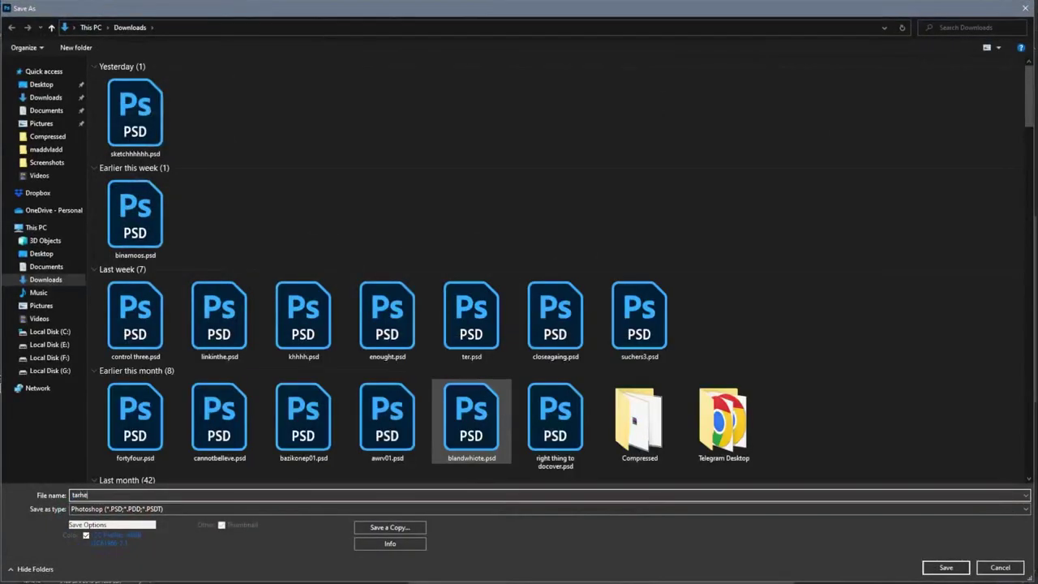
key("Return")
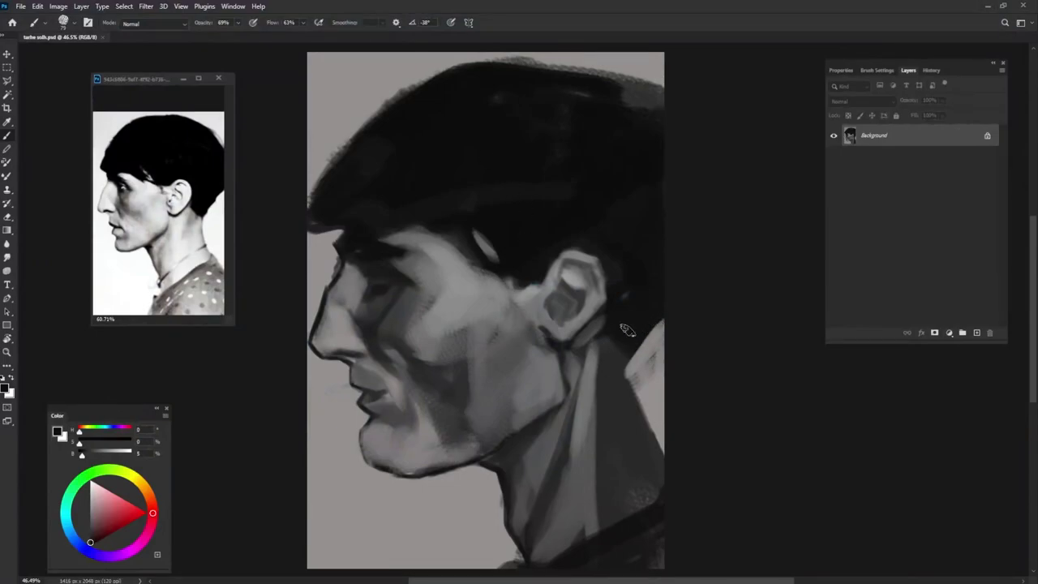
Extend the black hair down the nape and fill the back of the neck with mid-gray
mouse_move(651, 366)
left_mouse_down()
mouse_move(633, 352)
mouse_move(686, 301)
left_mouse_up()
left_click_drag(640, 413, 638, 394)
left_click(620, 396, "alt")
mouse_move(609, 313)
left_mouse_down()
mouse_move(605, 373)
mouse_move(612, 363)
mouse_move(553, 561)
mouse_move(586, 399)
mouse_move(615, 378)
mouse_move(632, 415)
mouse_move(638, 381)
mouse_move(649, 477)
left_mouse_up()
Darken the collar with near-black using a smaller brush and clean up its front tip at the throat
key("bracketleft")
key("bracketleft")
key("bracketleft")
key("bracketleft")
key("bracketleft")
key("bracketleft")
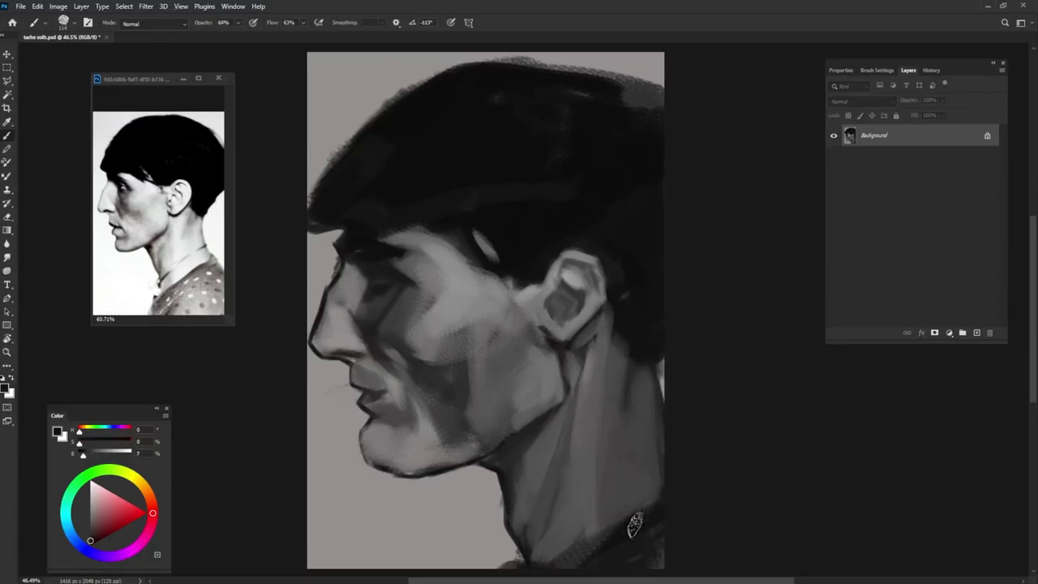
left_click(610, 548, "alt")
left_click(520, 567, "alt")
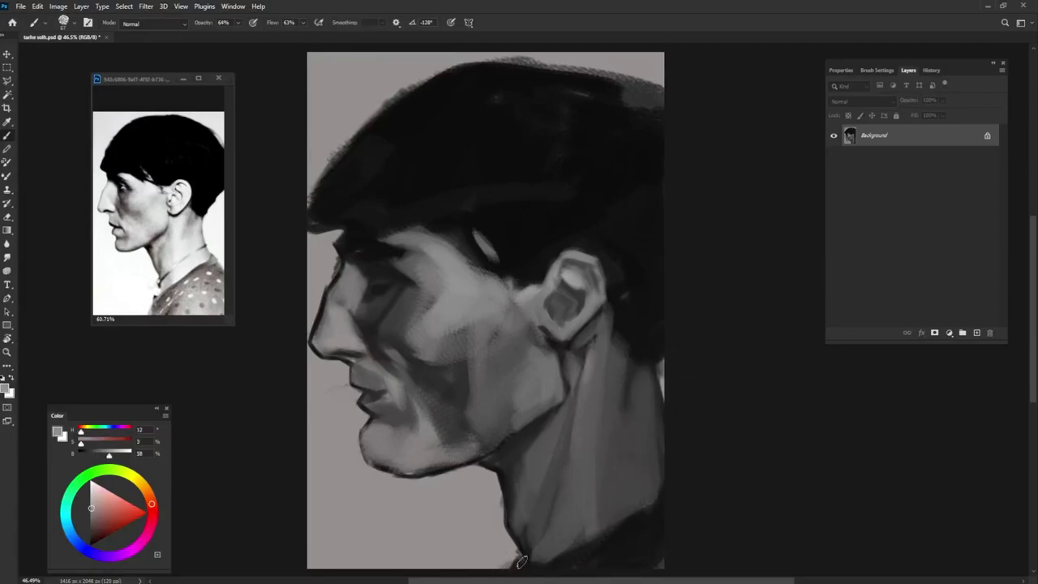
left_click(521, 561, "alt")
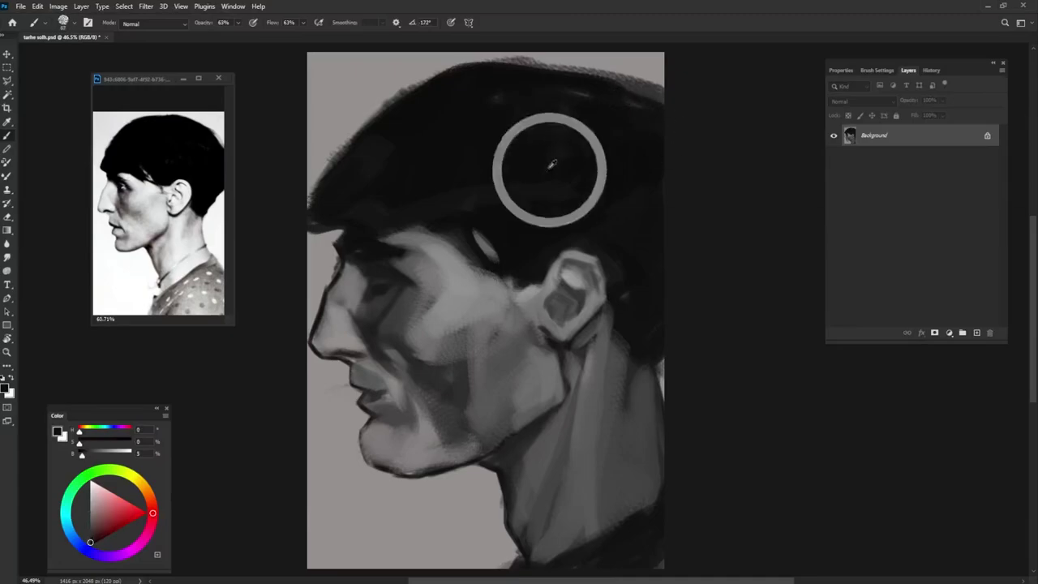
Extend the black fringe over the forehead at full brush opacity and strengthen the eyebrow
mouse_move(366, 230)
left_mouse_down()
mouse_move(316, 235)
mouse_move(297, 203)
left_mouse_up()
key("0")
mouse_move(377, 254)
left_mouse_down()
mouse_move(415, 268)
mouse_move(406, 248)
left_mouse_up()
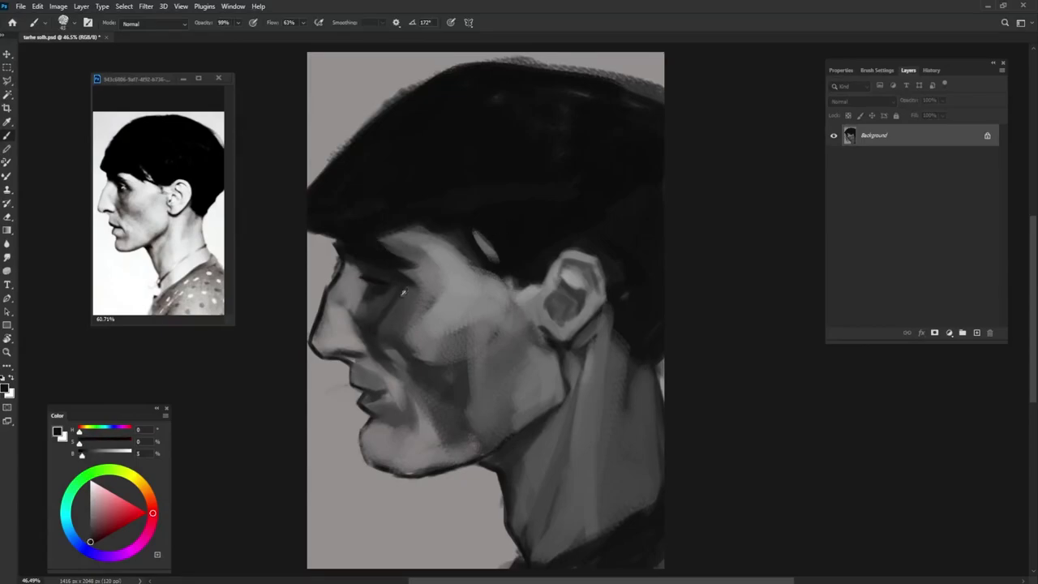
Block in the eye with near-black lid and lash strokes and dark gray accents around it
left_click(371, 278, "alt")
left_click(372, 283, "alt")
left_click(375, 274, "alt")
left_click(366, 278, "alt")
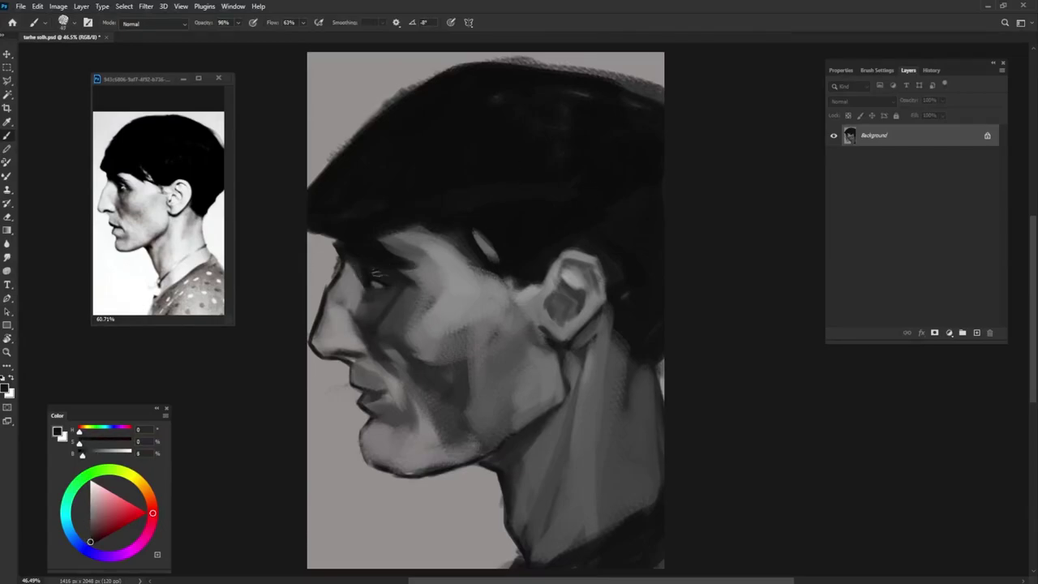
left_click(377, 276, "alt")
left_click(391, 291, "alt")
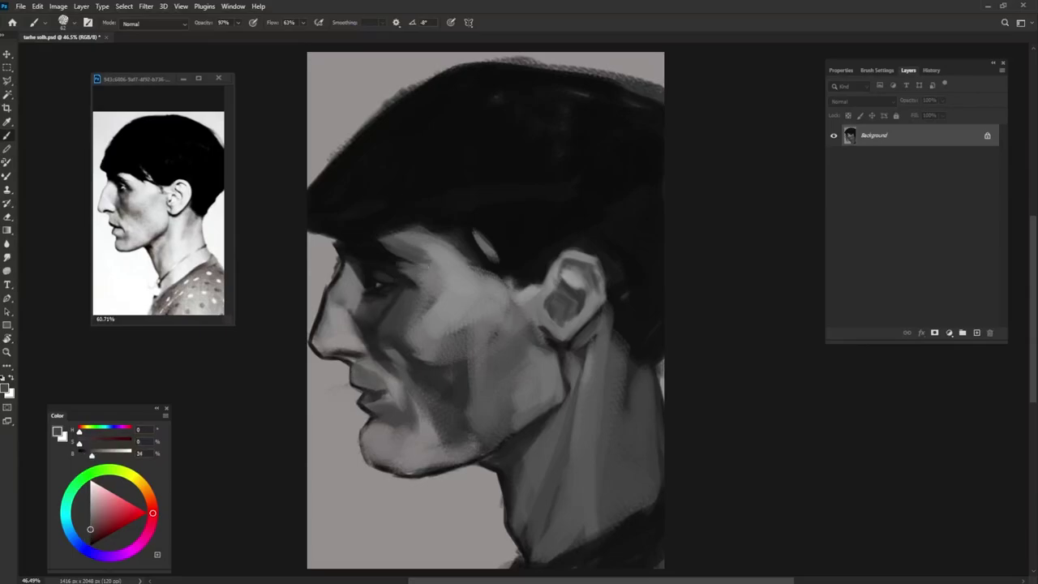
Thicken the eyebrow with near-black and deepen the eye socket shadow beside the nose bridge
left_click(386, 241, "alt")
left_click(366, 247, "alt")
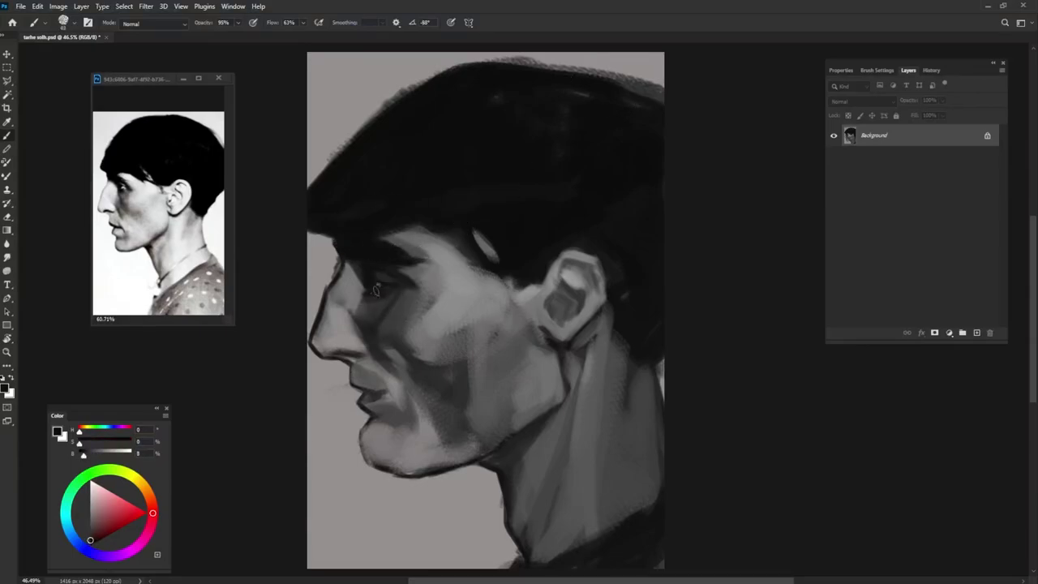
left_click_drag(370, 269, 374, 290)
left_click(381, 299, "alt")
left_click(438, 261, "alt")
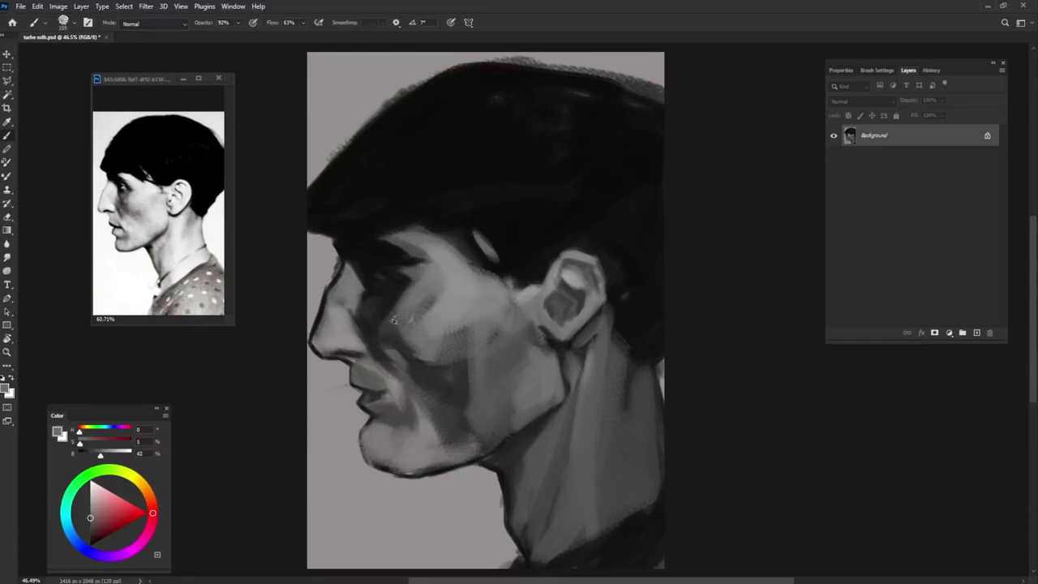
Touch up the gray background below the chin and the dark contour along the nose and lips
mouse_move(357, 487)
left_mouse_down()
mouse_move(417, 501)
mouse_move(333, 486)
left_mouse_up()
left_click(381, 527, "alt")
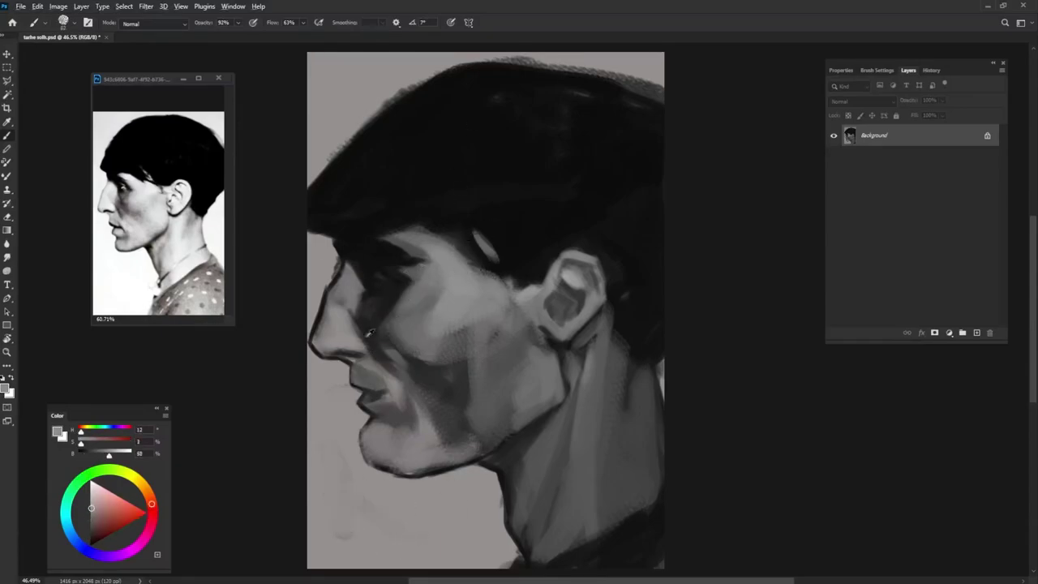
left_click(332, 354, "alt")
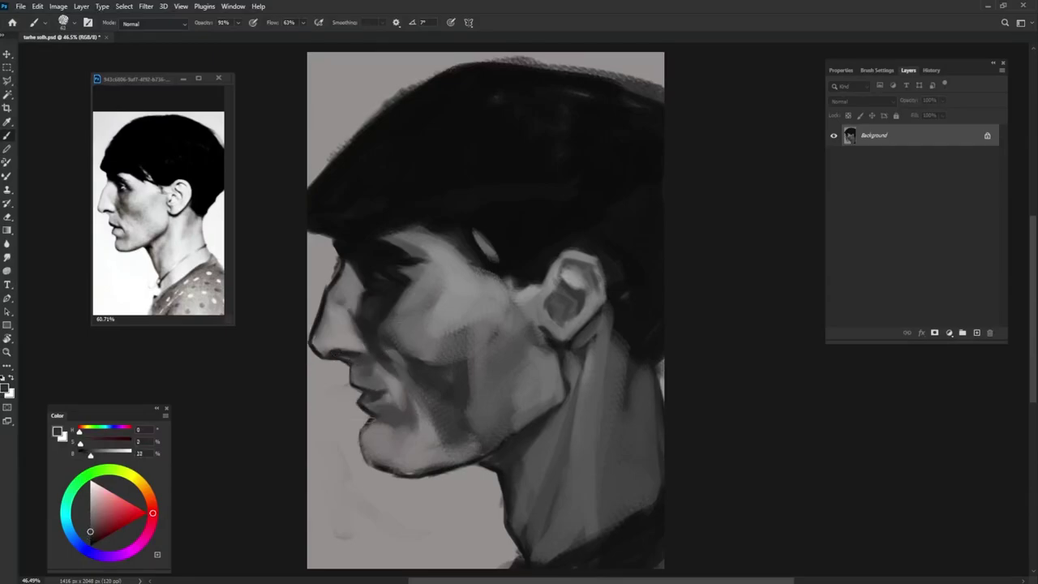
Model the nose's side plane and nostril fold in mid-gray and darken the eye socket with near-black
left_click(379, 343, "alt")
left_click(344, 307, "alt")
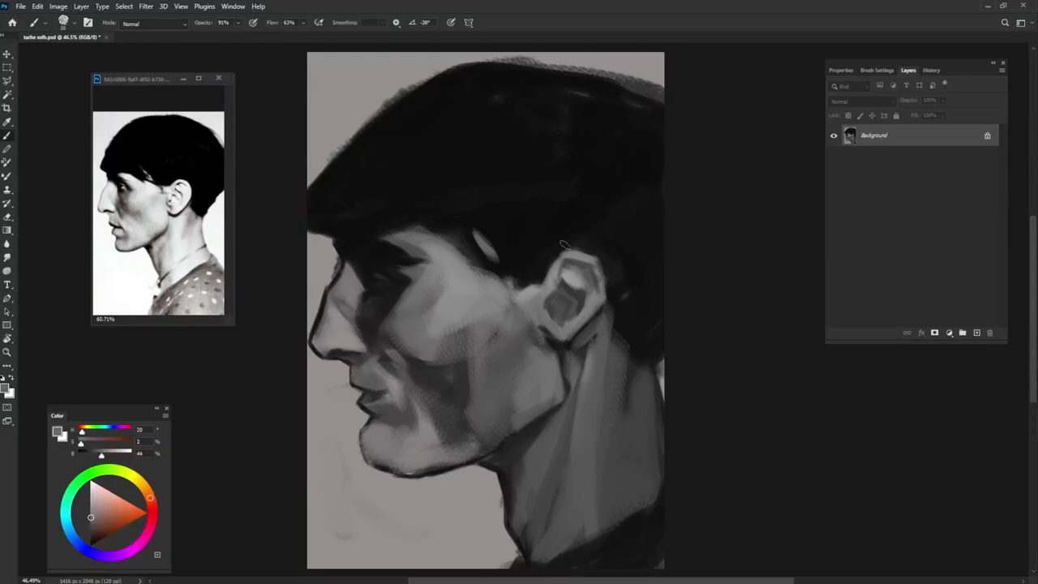
left_click(344, 287, "alt")
left_click(447, 217, "alt")
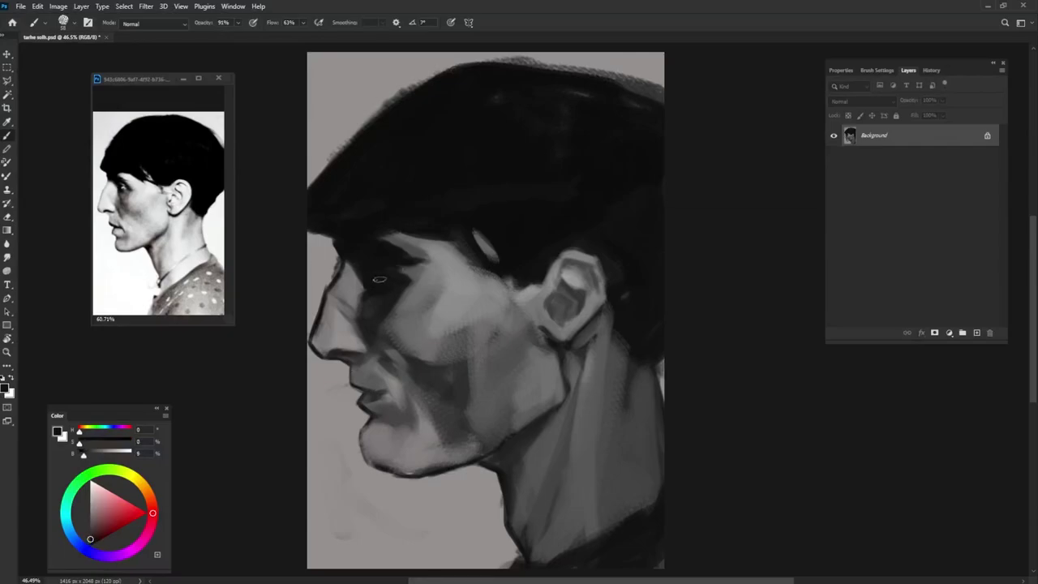
left_click(397, 281, "alt")
Darken the line between the lips and shape the lower lip and mouth corner with lighter grays
left_click_drag(378, 389, 372, 396)
left_click(372, 396, "alt")
left_click(396, 368, "alt")
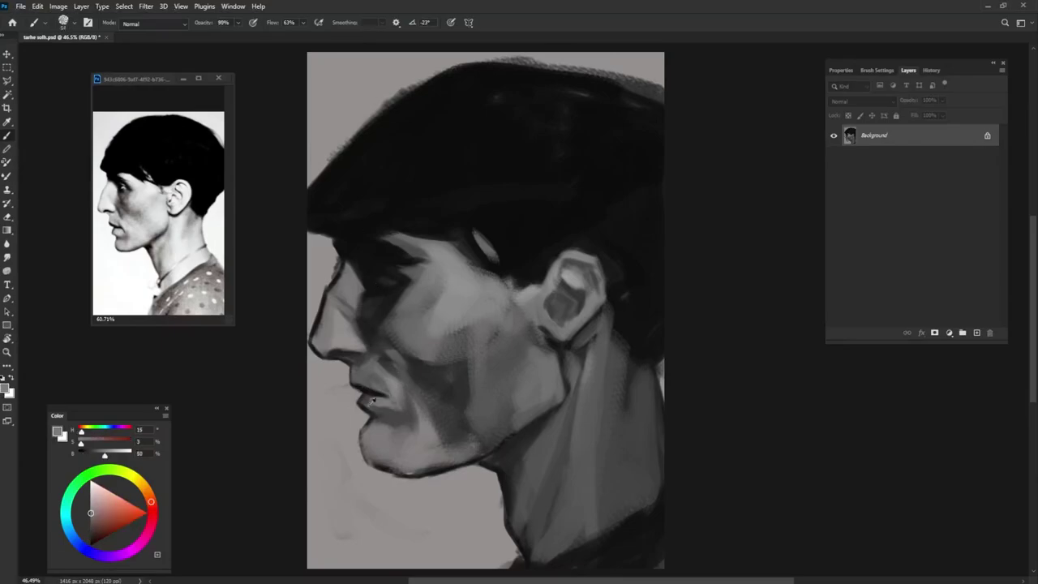
left_click(403, 400, "alt")
left_click(345, 358, "alt")
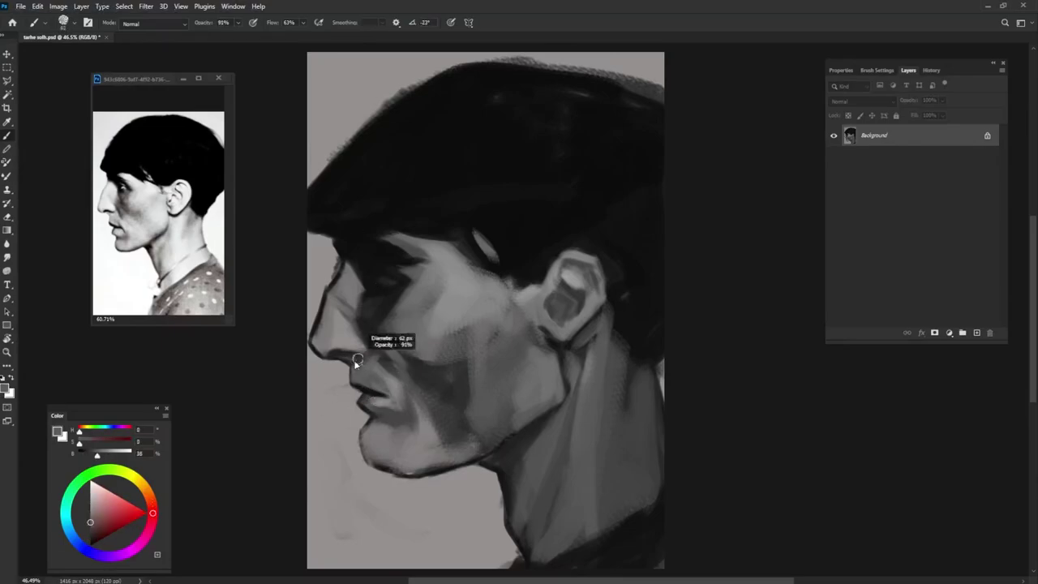
Soften the dark contour under the nose and blend the shadow below the eye with mid-gray
left_click(328, 353, "alt")
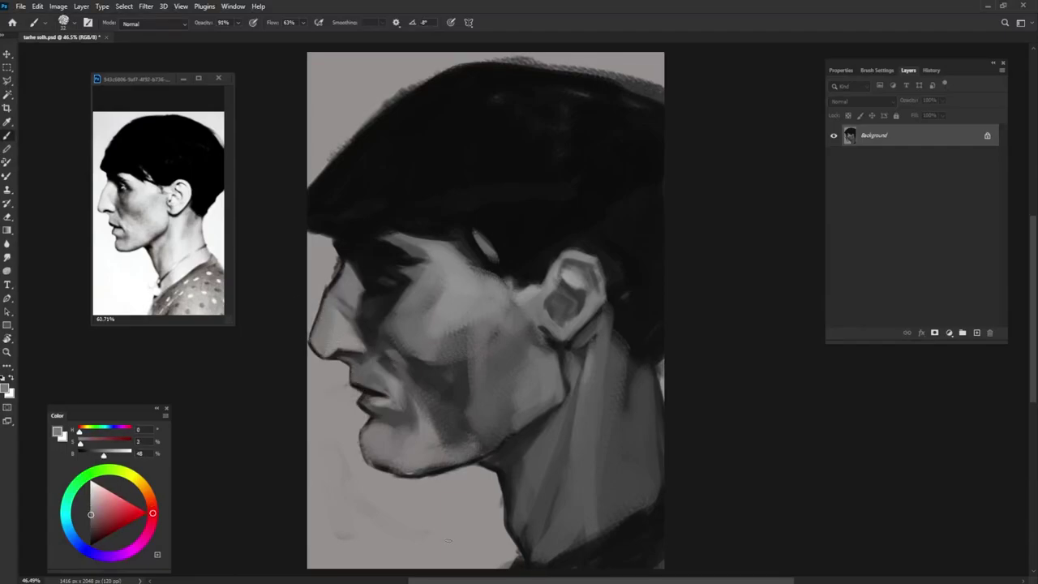
left_click(339, 354, "alt")
left_click(404, 217, "alt")
left_click(359, 293, "alt")
left_click(410, 305, "alt")
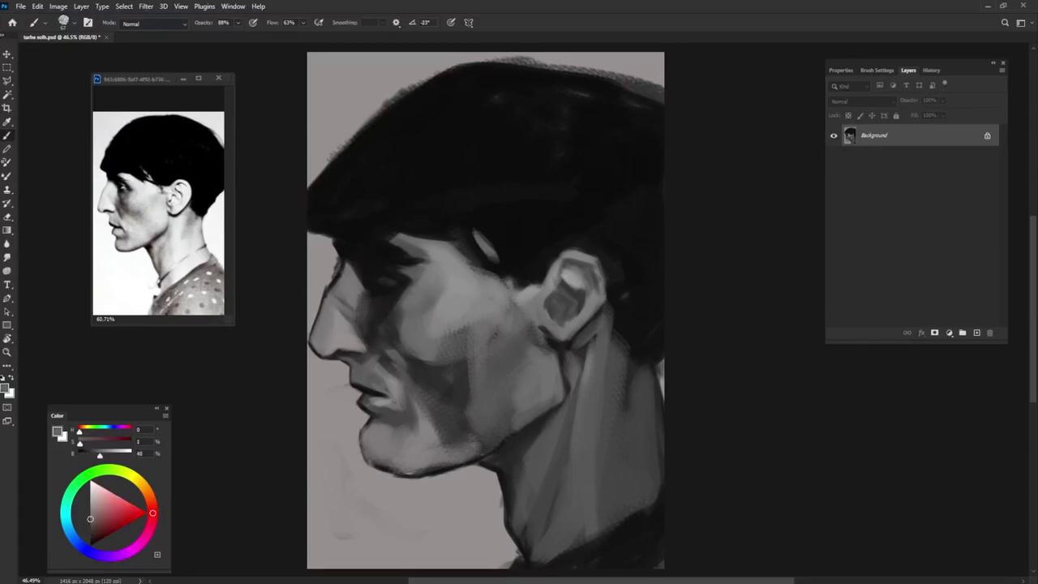
Deepen the shadow beside the nose and brighten the nostril wing with a light gray highlight
left_click(369, 331, "alt")
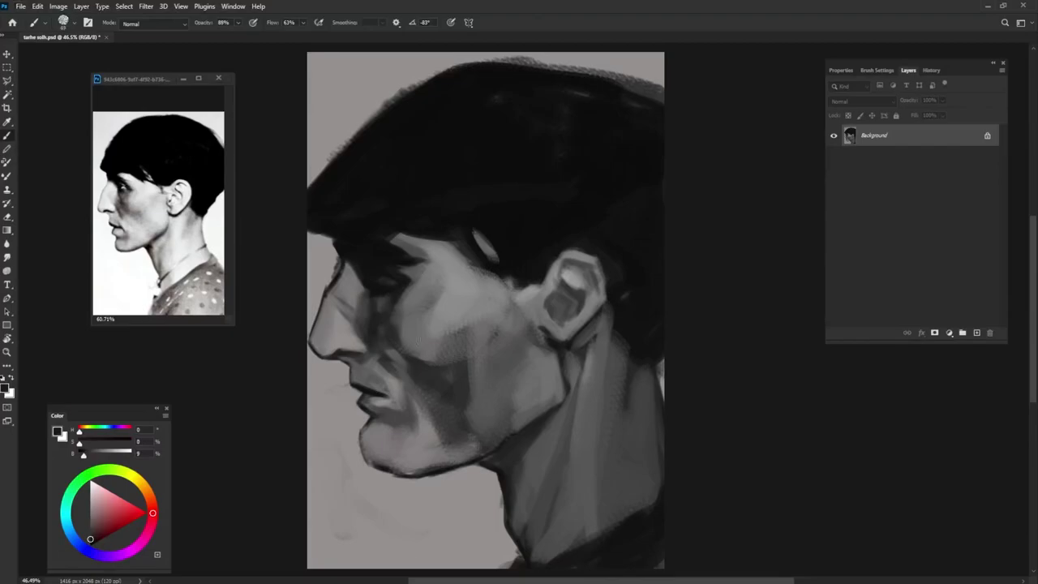
left_click(351, 340, "alt")
left_click(453, 344, "alt")
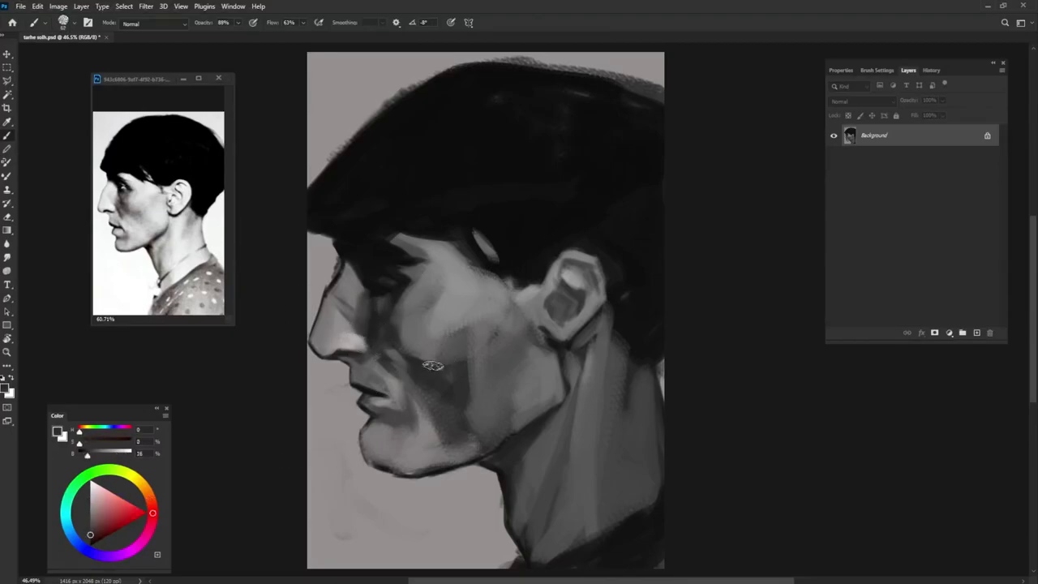
Brighten the temple and cheekbone with light gray and round off the cheekbone's lower front edge
left_click(437, 258, "alt")
mouse_move(442, 257)
left_mouse_down()
mouse_move(402, 242)
mouse_move(458, 306)
left_mouse_up()
mouse_move(409, 260)
left_mouse_down()
mouse_move(442, 309)
mouse_move(443, 245)
left_mouse_up()
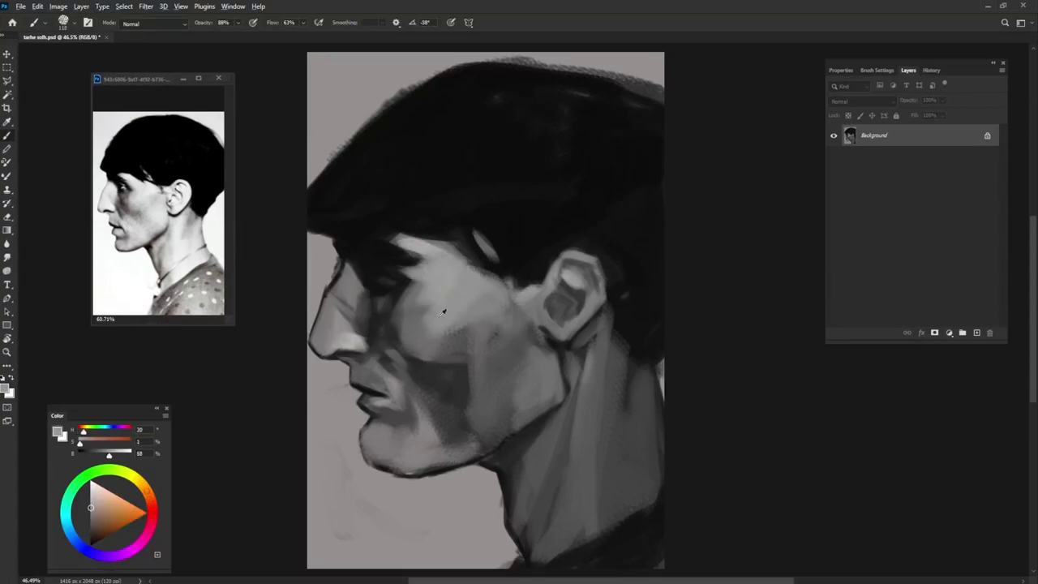
left_click(422, 316, "alt")
left_click_drag(418, 324, 429, 336)
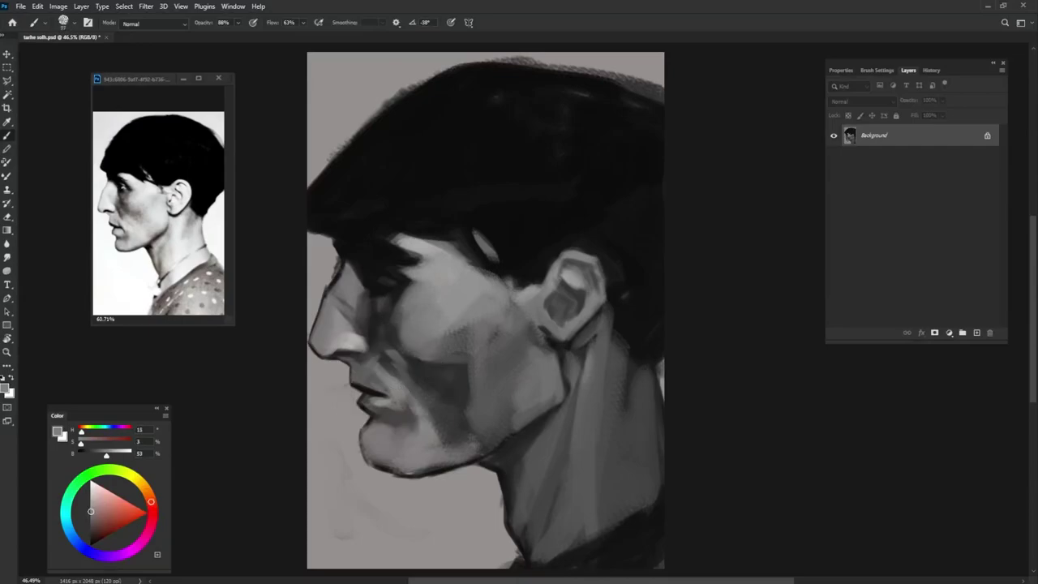
Reshape the lower lip with a dark shadow beneath it and touch up the lower eyelid in dark gray
left_click(400, 411, "alt")
left_click(398, 421, "alt")
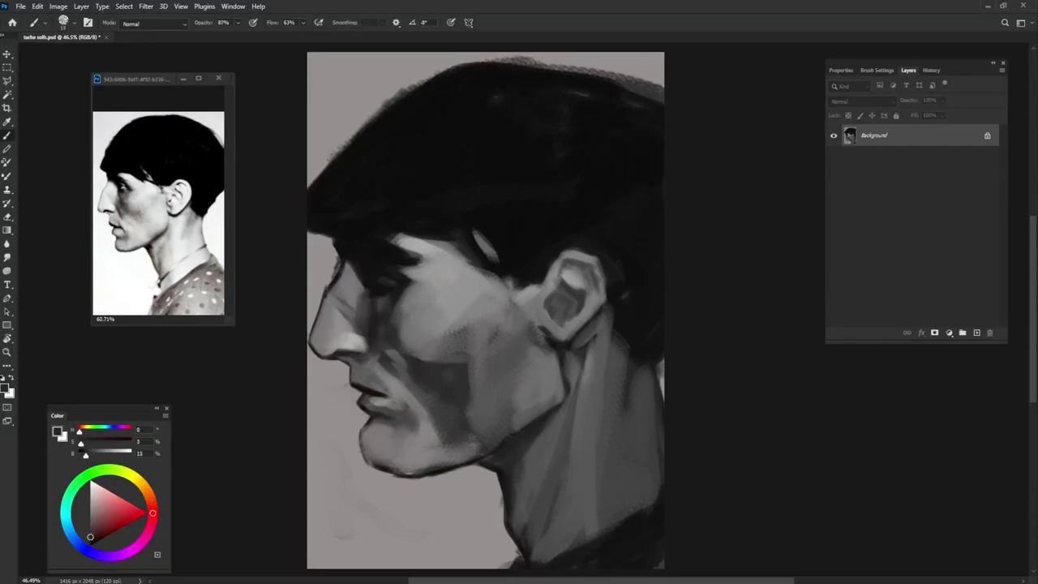
left_click(379, 299, "alt")
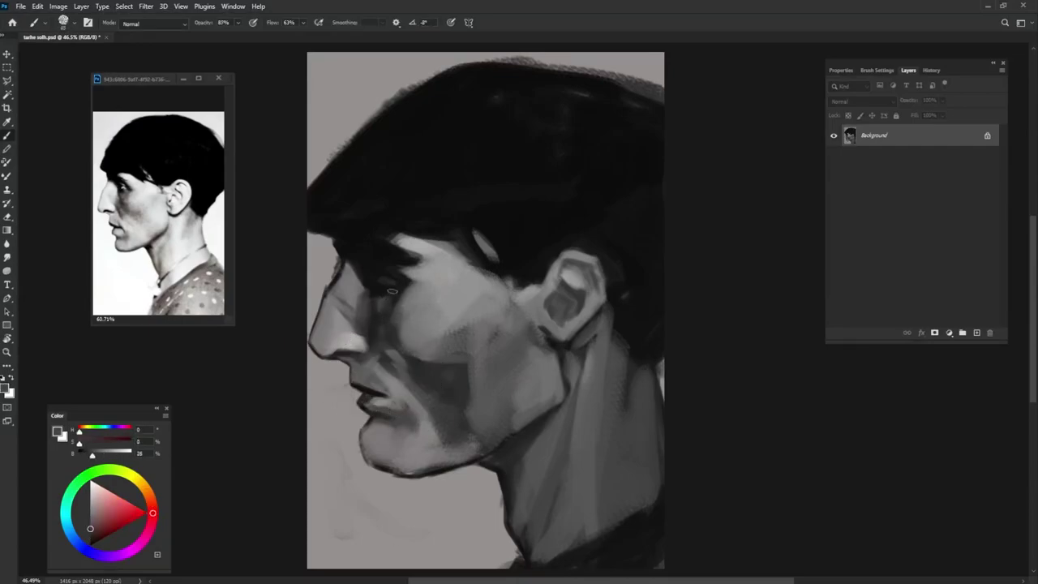
left_click(382, 290, "alt")
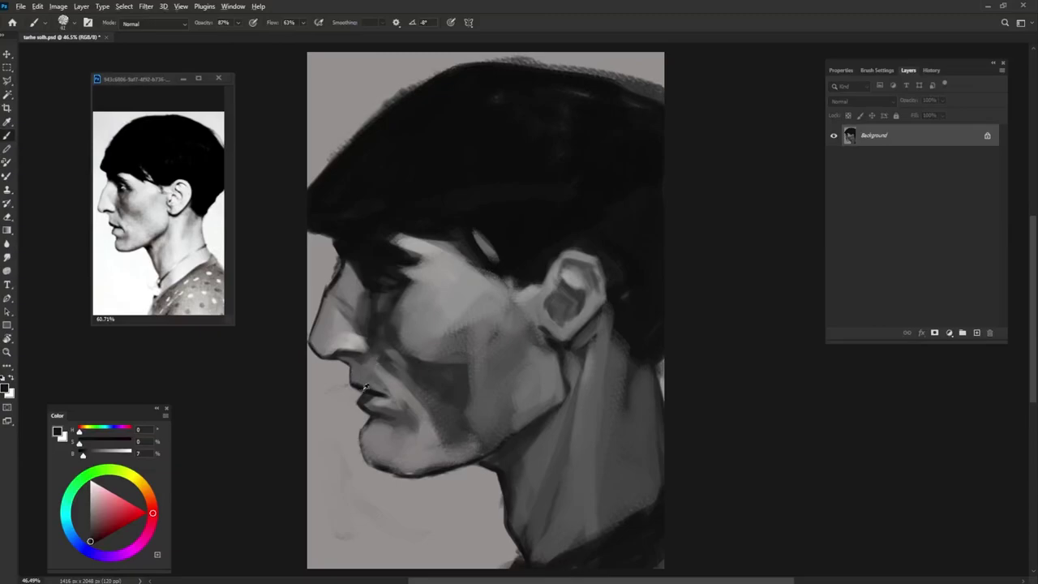
Deepen the shadow beneath the lower lip and lighten the skin around the mouth corner
left_click(366, 349, "alt")
left_click(449, 364, "alt")
left_click(372, 414, "alt")
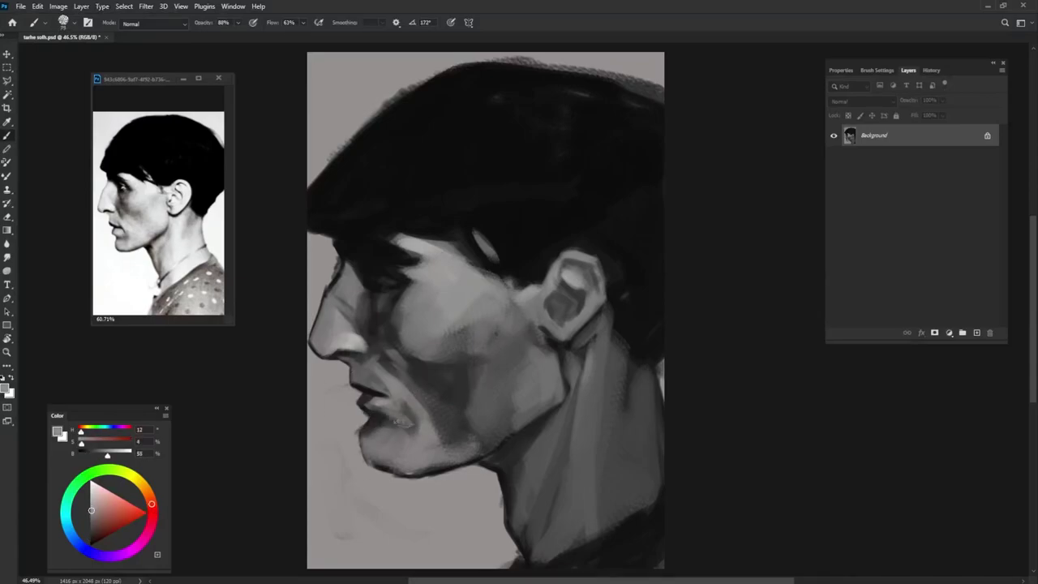
left_click(402, 401, "alt")
left_click(415, 375, "alt")
left_click(420, 397, "alt")
Model the chin and lower cheek with light gray planes and sharpen the chin's outline
mouse_move(421, 403)
left_mouse_down()
mouse_move(473, 436)
mouse_move(436, 397)
mouse_move(447, 453)
mouse_move(588, 274)
mouse_move(397, 474)
left_mouse_up()
left_click(438, 410, "alt")
left_click(444, 423, "alt")
left_click(381, 462, "alt")
left_click(389, 466, "alt")
left_click(381, 454, "alt")
mouse_move(361, 434)
left_mouse_down()
mouse_move(373, 477)
mouse_move(414, 478)
left_mouse_up()
left_click(373, 470, "alt")
left_click(418, 434, "alt")
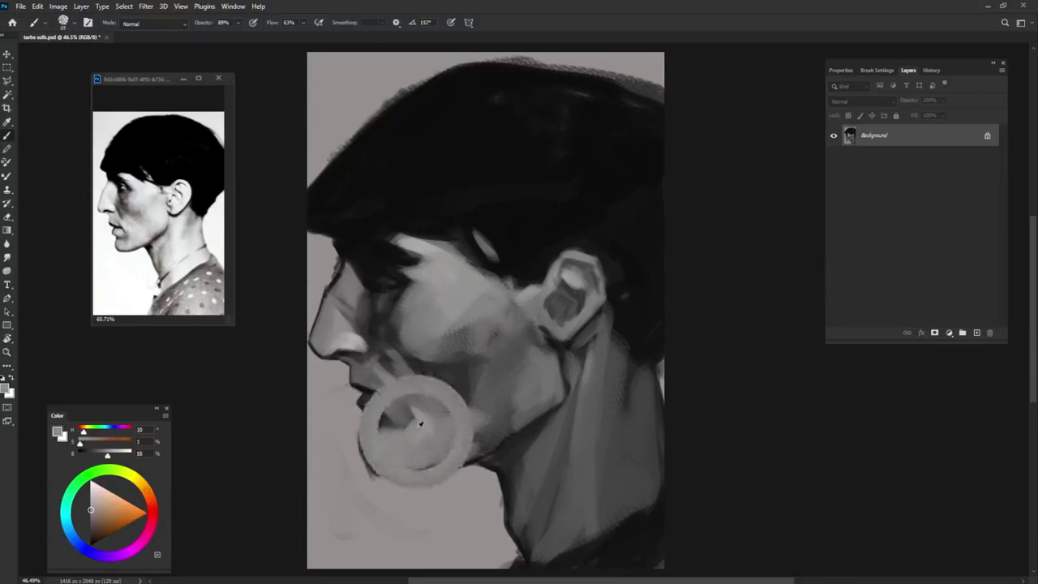
Blend the jaw beside the cheek hollow and shade the area in front of the ear with dark gray
left_click(466, 430, "alt")
left_click(511, 324, "alt")
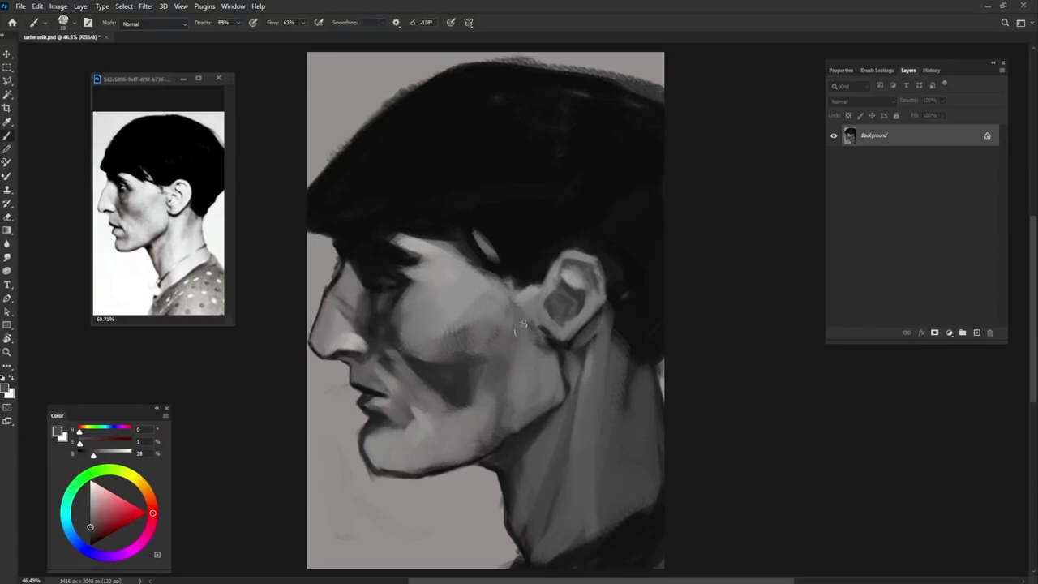
left_click_drag(519, 324, 540, 304)
Widen the earlobe with mid-gray strokes and define the dark edge beneath it
left_click(566, 290, "alt")
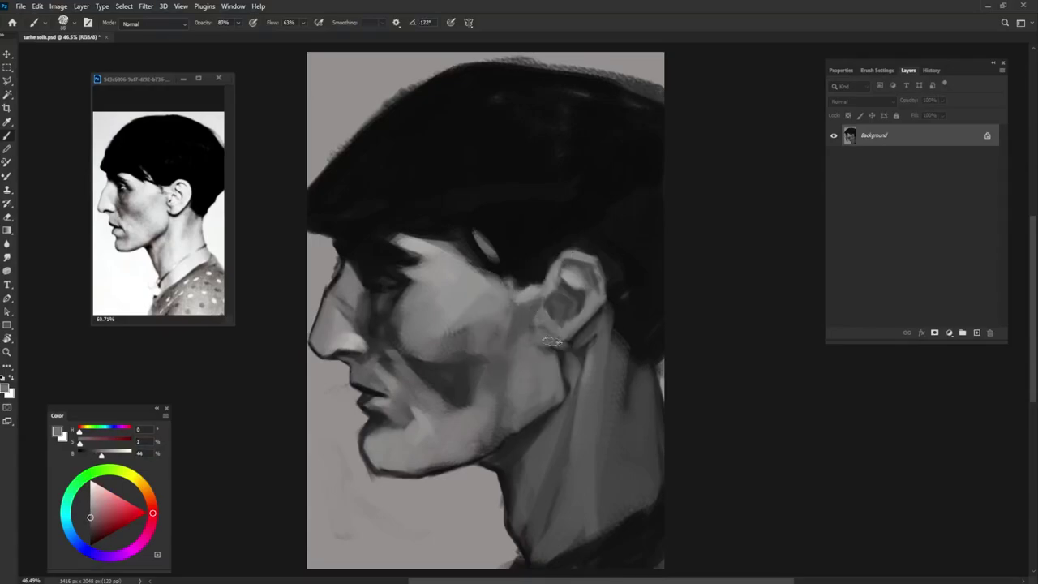
left_click_drag(548, 339, 599, 312)
left_click(585, 266, "alt")
left_click(578, 354, "alt")
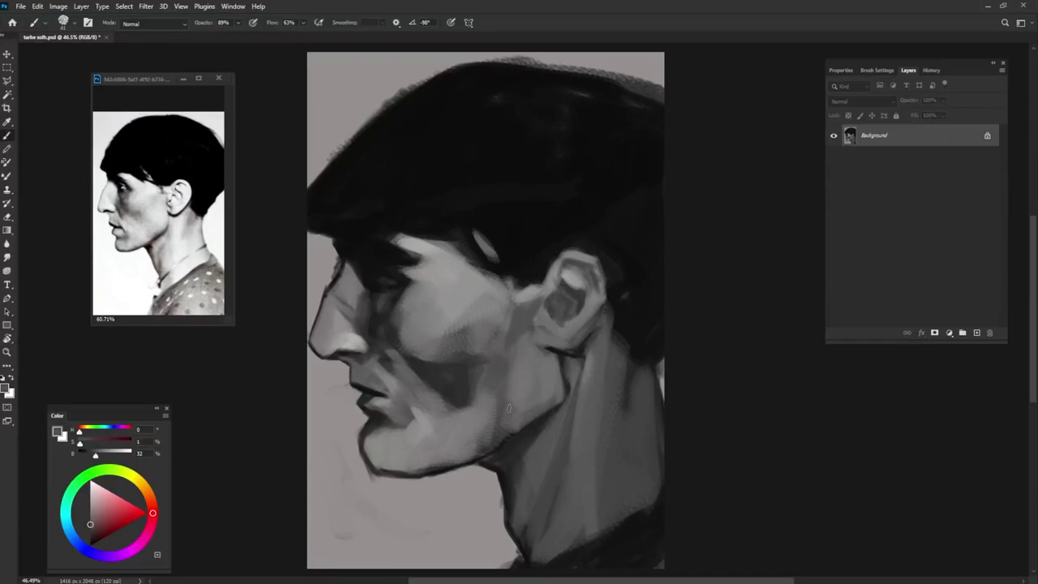
Display the brush settings and detail the inner ear with a near-black accent and a light gray highlight
left_click(877, 70)
left_click(577, 345, "alt")
left_click(565, 325, "alt")
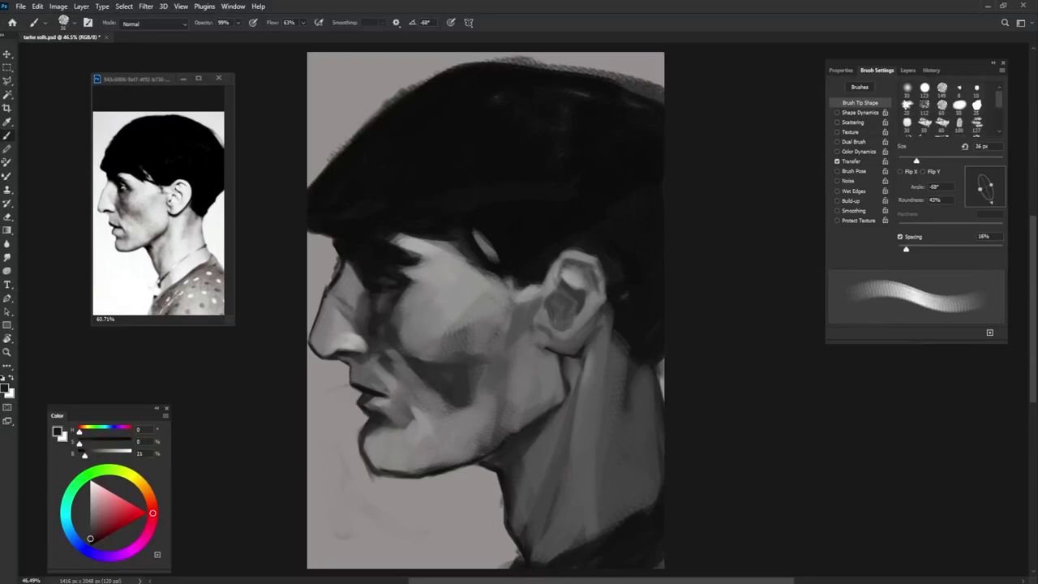
left_click(560, 309, "alt")
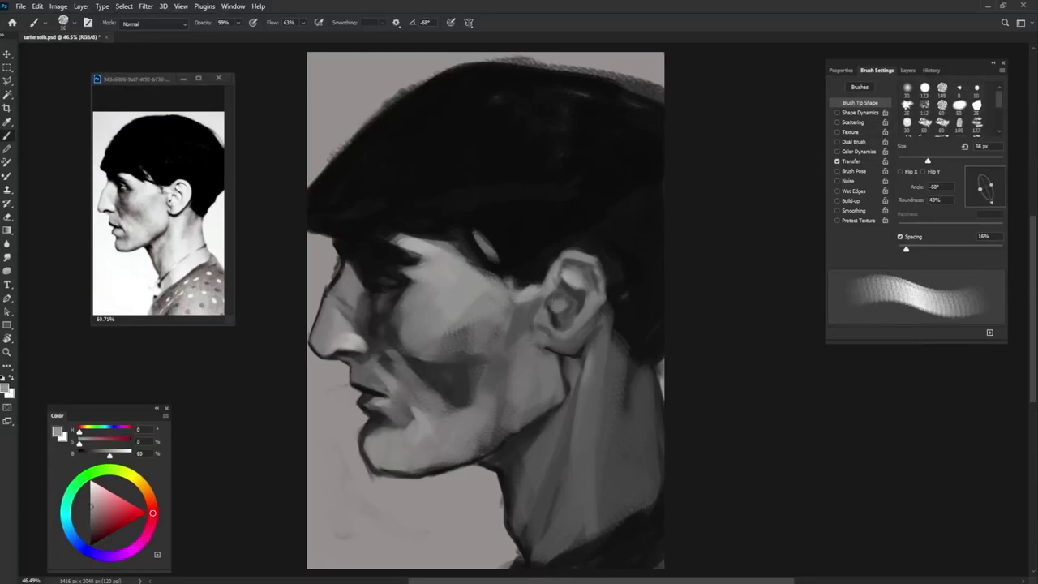
Refine the ear's back rim and lobe with sampled grays and thin the dark edge behind and beneath it
mouse_move(594, 279)
left_mouse_down()
mouse_move(566, 356)
mouse_move(537, 352)
left_mouse_up()
left_click(604, 307, "alt")
mouse_move(607, 306)
left_mouse_down()
mouse_move(576, 359)
mouse_move(544, 356)
left_mouse_up()
left_click(551, 357, "alt")
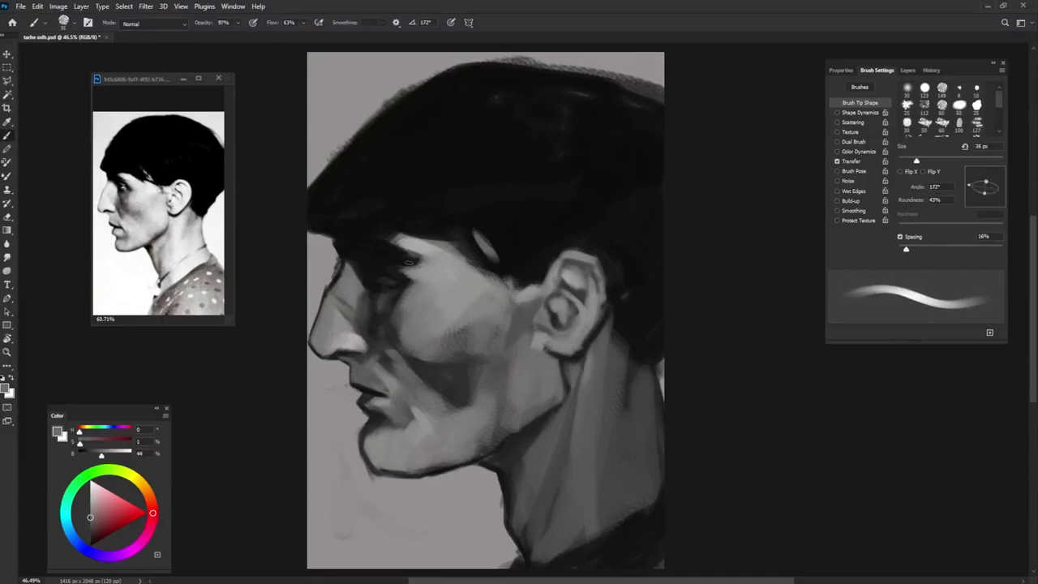
Model the front and middle of the neck with long mid-gray and dark gray strokes below the jaw
left_click_drag(514, 477, 540, 462)
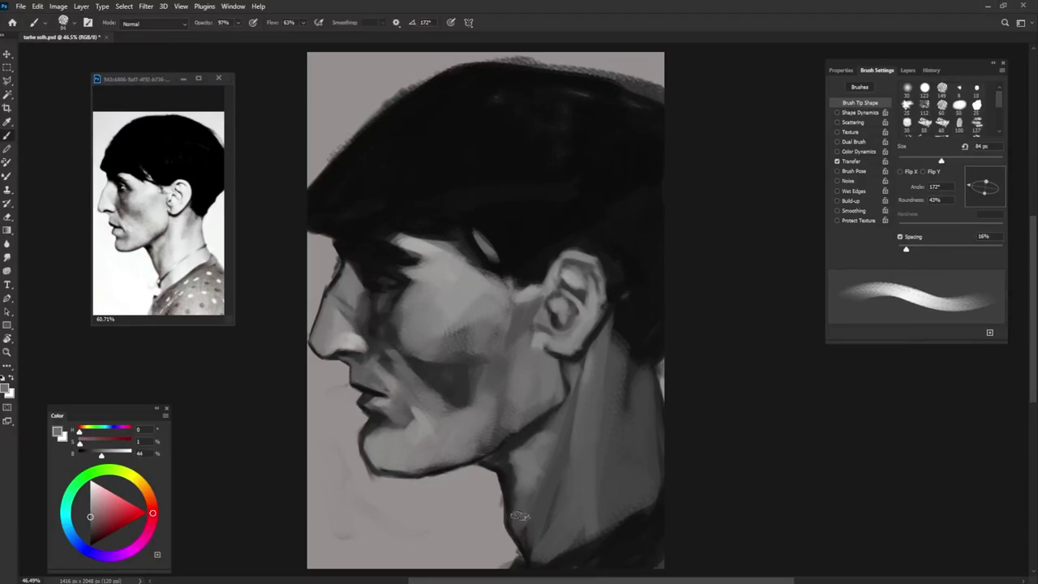
left_click(526, 489, "alt")
mouse_move(591, 412)
left_mouse_down()
mouse_move(571, 386)
mouse_move(592, 527)
left_mouse_up()
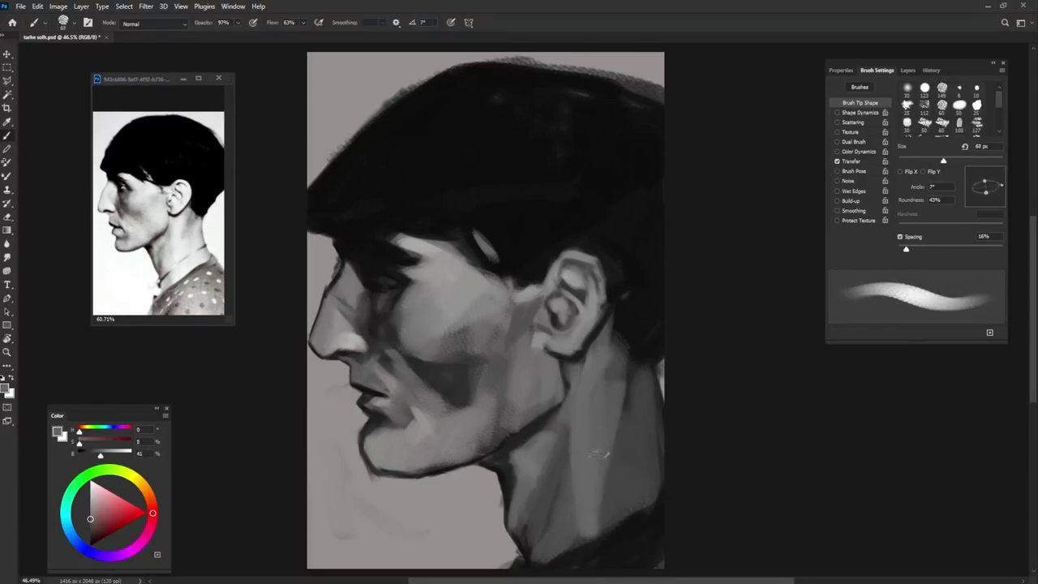
left_click_drag(568, 454, 543, 560)
left_click(528, 514, "alt")
mouse_move(567, 430)
left_mouse_down()
mouse_move(552, 543)
mouse_move(560, 421)
mouse_move(567, 531)
left_mouse_up()
Shade the back of the neck with sampled dark gray strokes and blend them with mid-gray planes
left_click(625, 410, "alt")
left_click_drag(625, 410, 636, 466)
left_click_drag(644, 365, 640, 450)
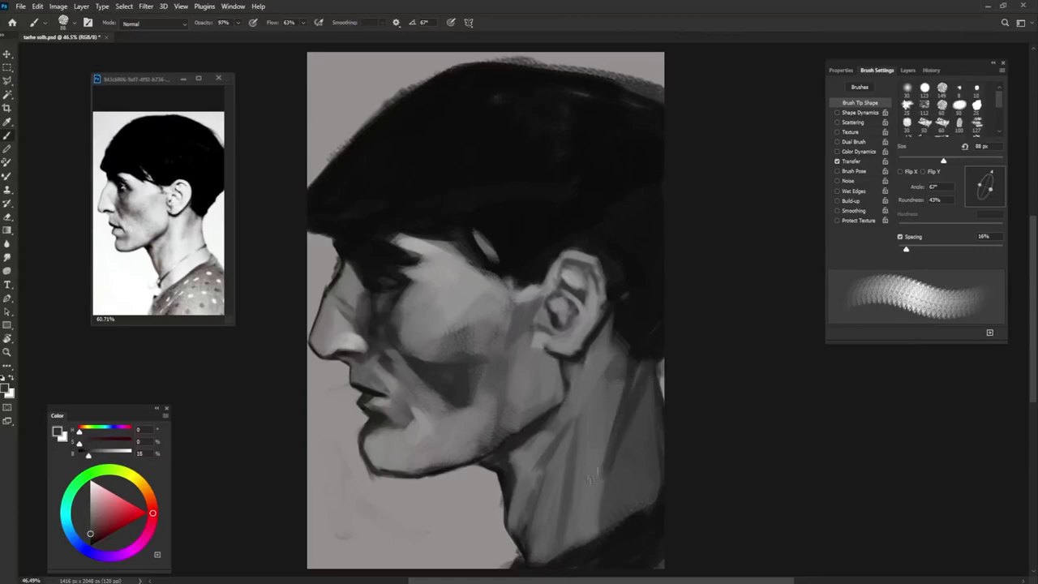
left_click(625, 477, "alt")
mouse_move(641, 510)
left_mouse_down()
mouse_move(649, 407)
mouse_move(652, 491)
mouse_move(637, 435)
left_mouse_up()
key("shift+Right")
key("shift+Right")
key("shift+Right")
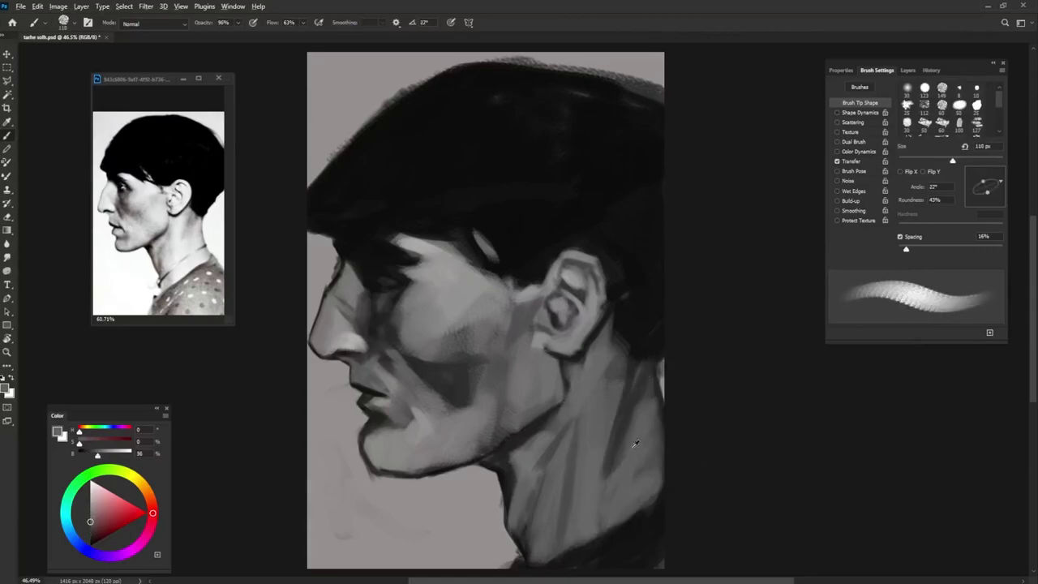
left_click_drag(616, 475, 632, 401)
Clean up the hair's outline above the forehead with the sampled background gray
left_click(388, 143, "alt")
left_click_drag(389, 121, 348, 162)
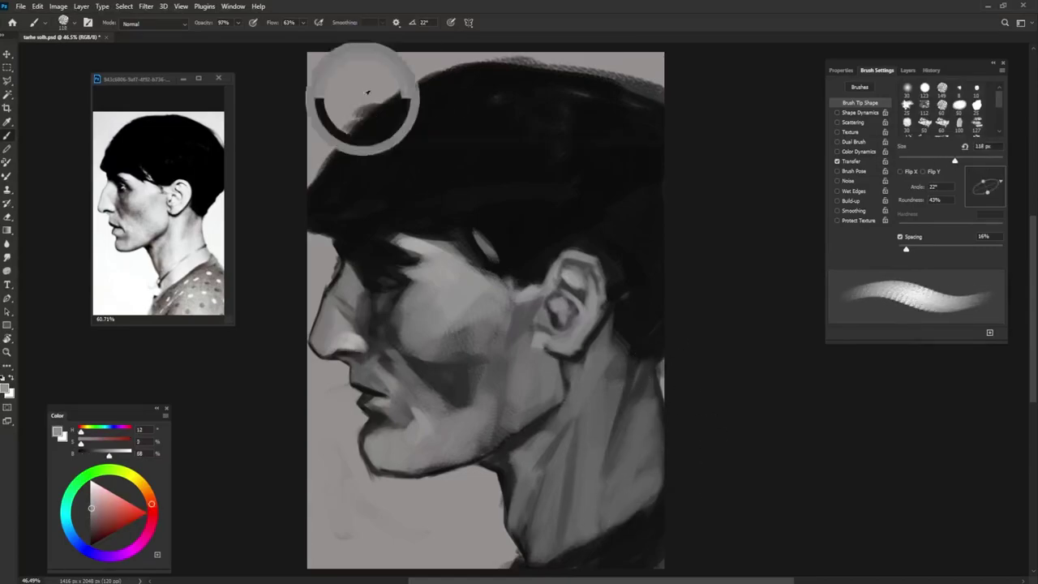
key("shift+Left")
key("shift+Left")
key("shift+Left")
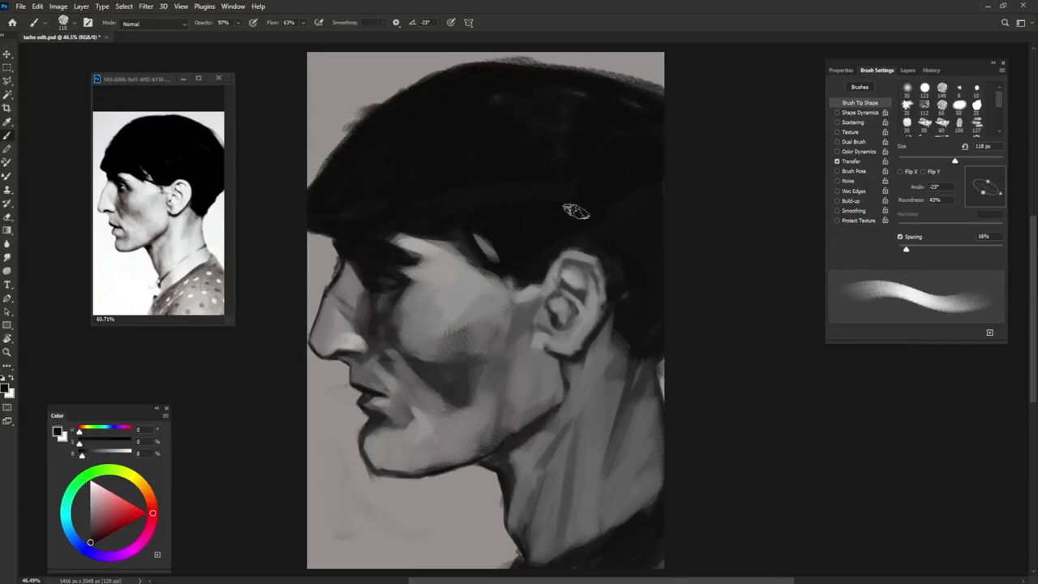
Paint a light gray vertical plane on the neck muscle below the ear
left_click(563, 345, "alt")
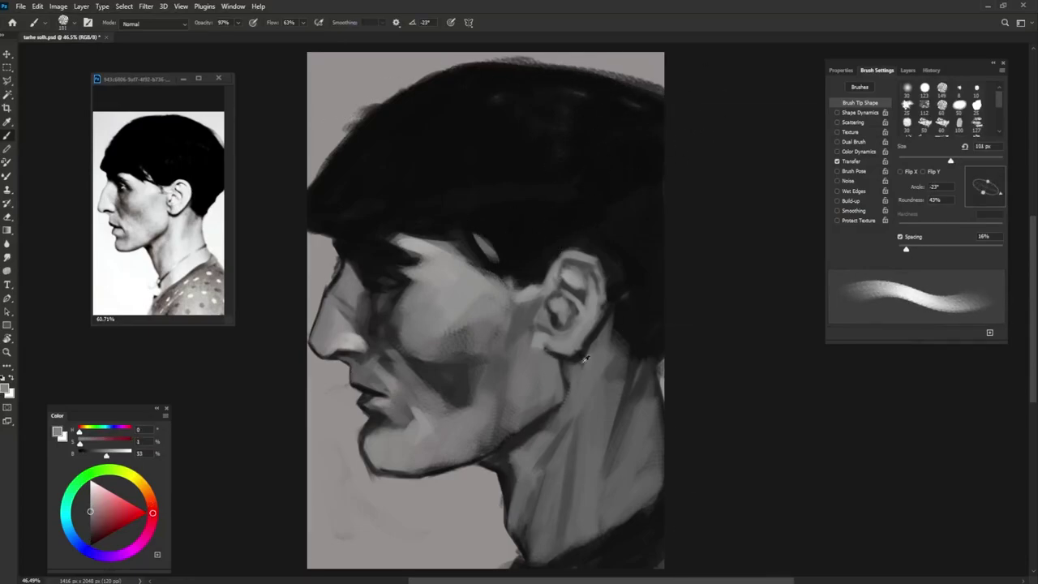
key("bracketleft")
key("bracketleft")
key("bracketleft")
key("bracketleft")
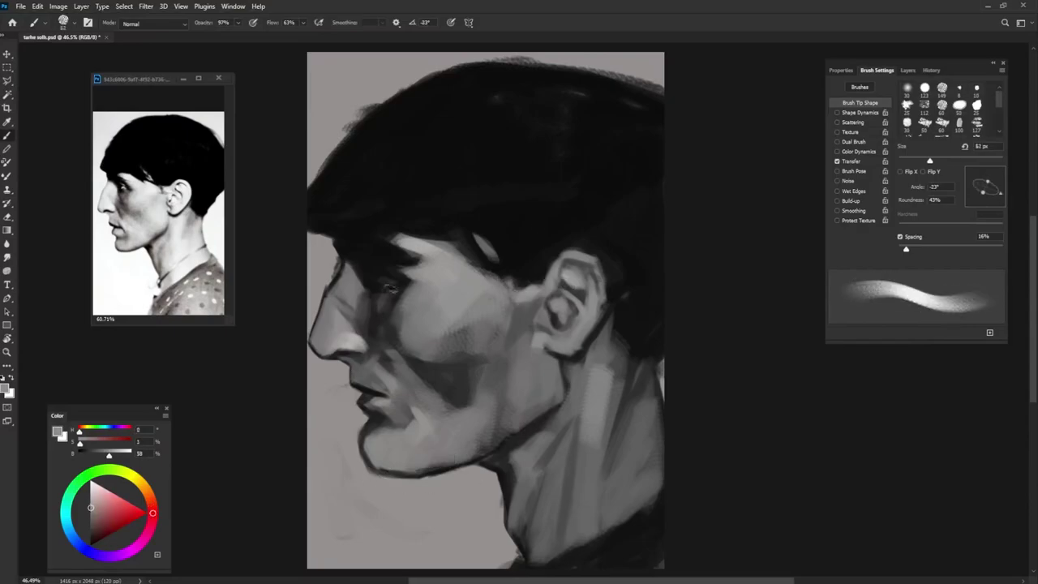
Define the eye beneath the brow with small sampled dark gray strokes and touch up the shadow above the upper lip
left_click(378, 266, "alt")
key("bracketleft")
key("bracketleft")
key("bracketleft")
key("bracketright")
left_click(381, 267, "alt")
mouse_move(389, 269)
left_mouse_down()
mouse_move(444, 266)
mouse_move(427, 266)
left_mouse_up()
mouse_move(384, 277)
left_mouse_down()
mouse_move(413, 289)
mouse_move(383, 282)
left_mouse_up()
left_click(381, 279, "alt")
left_click(389, 275, "alt")
left_click(384, 278, "alt")
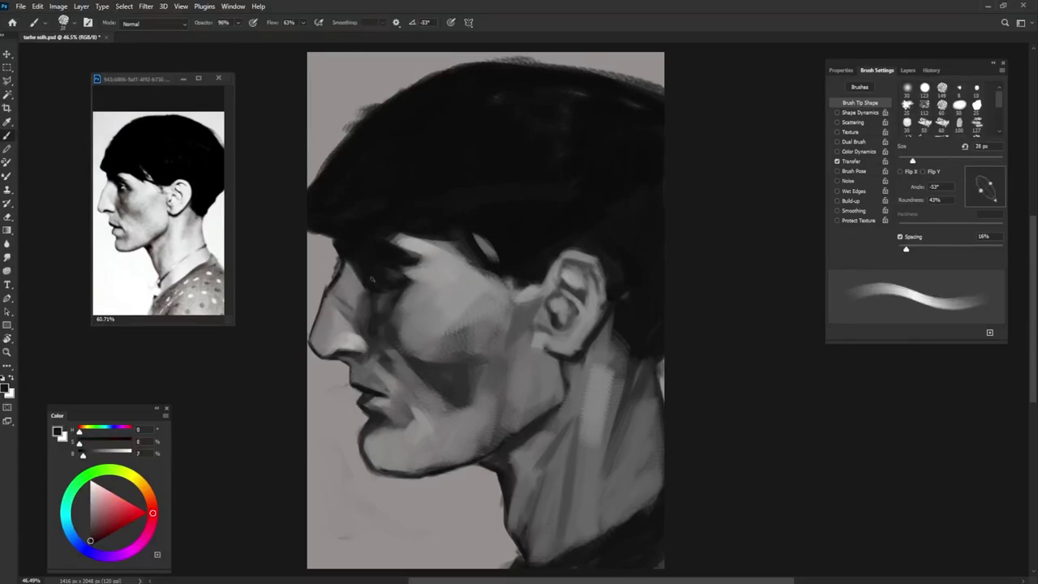
mouse_move(378, 367)
left_mouse_down()
mouse_move(423, 356)
mouse_move(369, 371)
left_mouse_up()
left_click(381, 356, "alt")
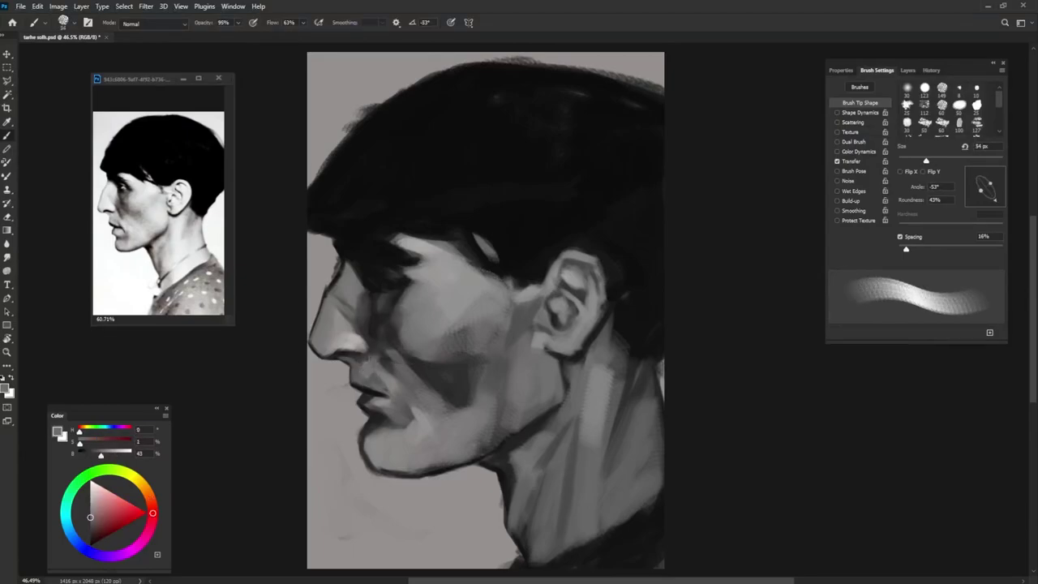
Create a new layer and draw red alignment guides from the eye past the mouth to the chin
left_click(908, 70)
left_click(976, 332)
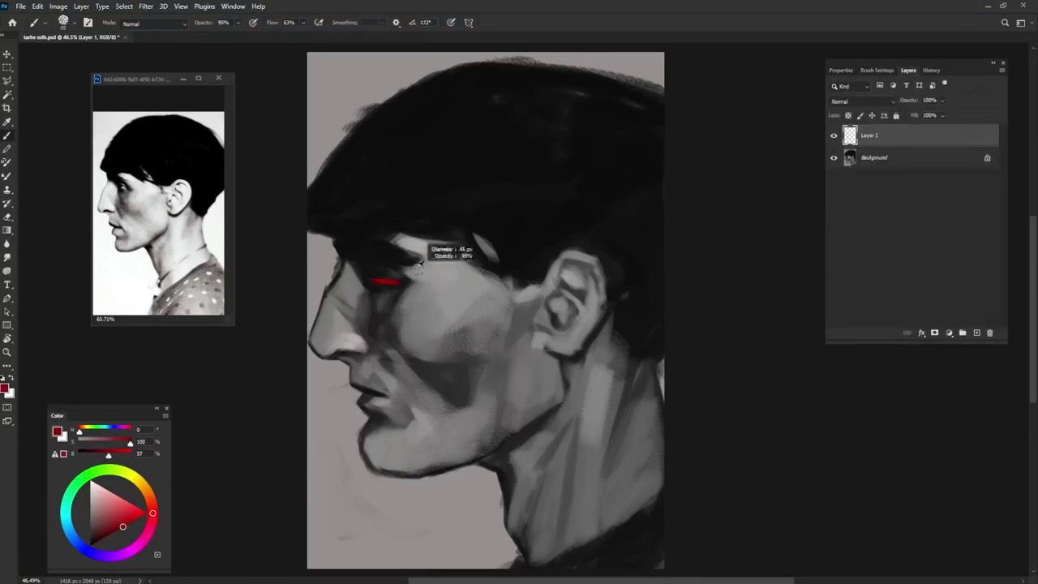
left_click_drag(378, 287, 397, 282)
mouse_move(381, 359)
left_mouse_down()
mouse_move(387, 394)
mouse_move(379, 391)
mouse_move(408, 473)
left_mouse_up()
mouse_move(395, 312)
left_mouse_down()
mouse_move(406, 469)
mouse_move(424, 470)
left_mouse_up()
left_click_drag(395, 438, 406, 471)
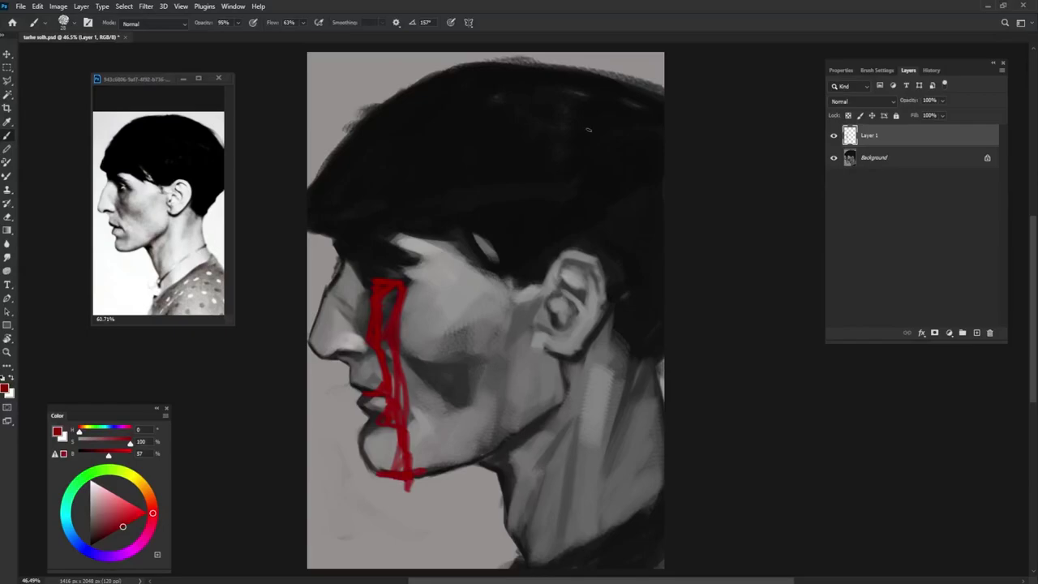
Undo the red alignment guides and the layer created for them
key("ctrl+z")
key("ctrl+z")
key("ctrl+z")
key("ctrl+z")
key("ctrl+z")
key("ctrl+z")
key("ctrl+z")
key("ctrl+shift+z")
key("ctrl+z")
Add a Gradient Map adjustment layer and apply the preset running from dark red through blue to yellow
left_click(949, 333)
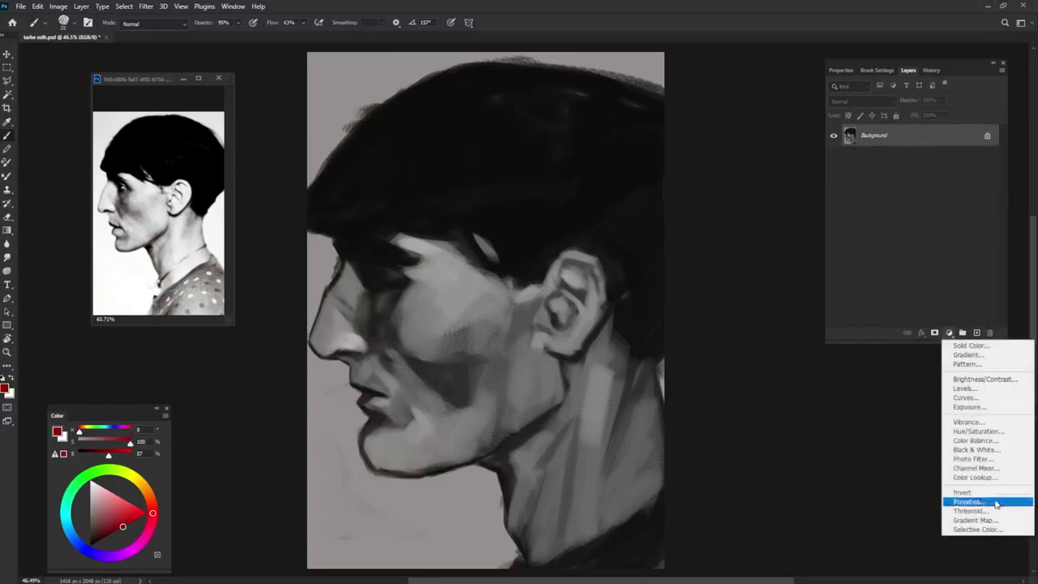
left_click(975, 519)
left_click(926, 107)
scroll(938, 162, "down", 2)
scroll(940, 154, "down", 5)
left_click(889, 167)
left_click(900, 168)
left_click(896, 173)
left_click(873, 187)
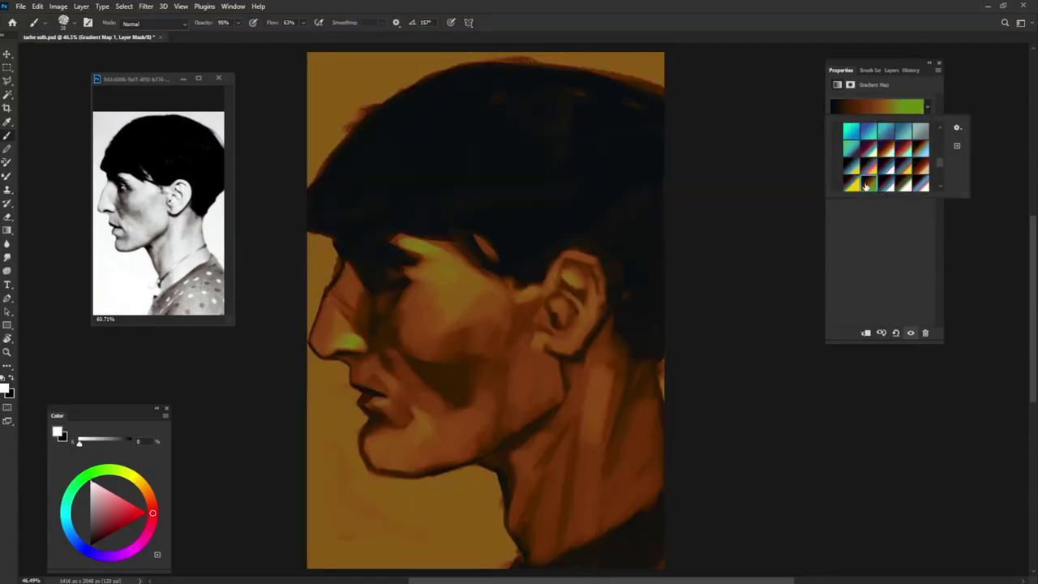
left_click(869, 187)
left_click(921, 167)
left_click(868, 189)
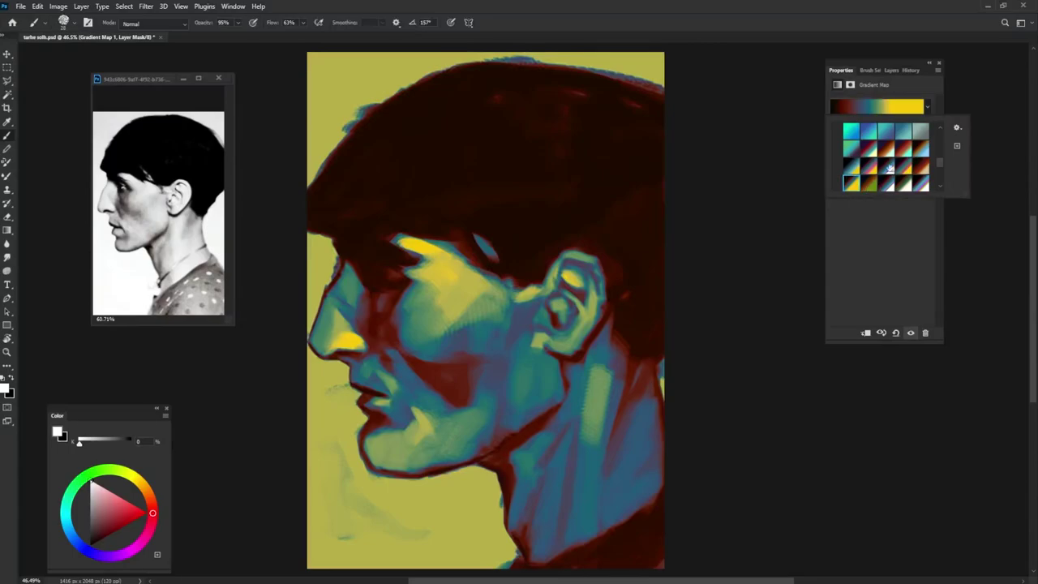
left_click(899, 88)
Create a layer above the gradient map and paint the background in front of the nose bridge bright green
left_click(891, 69)
left_click(976, 333)
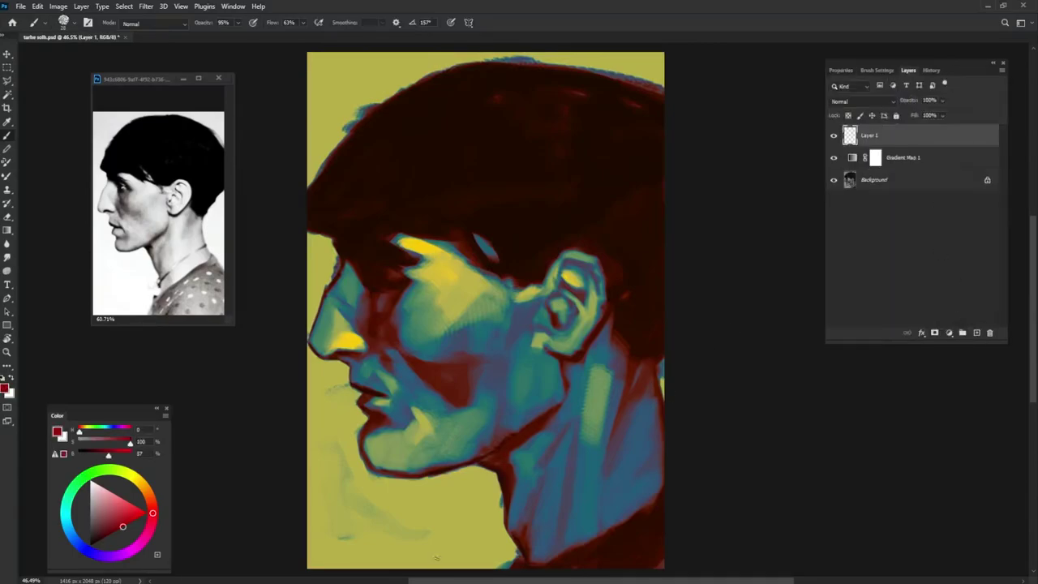
left_click(111, 469)
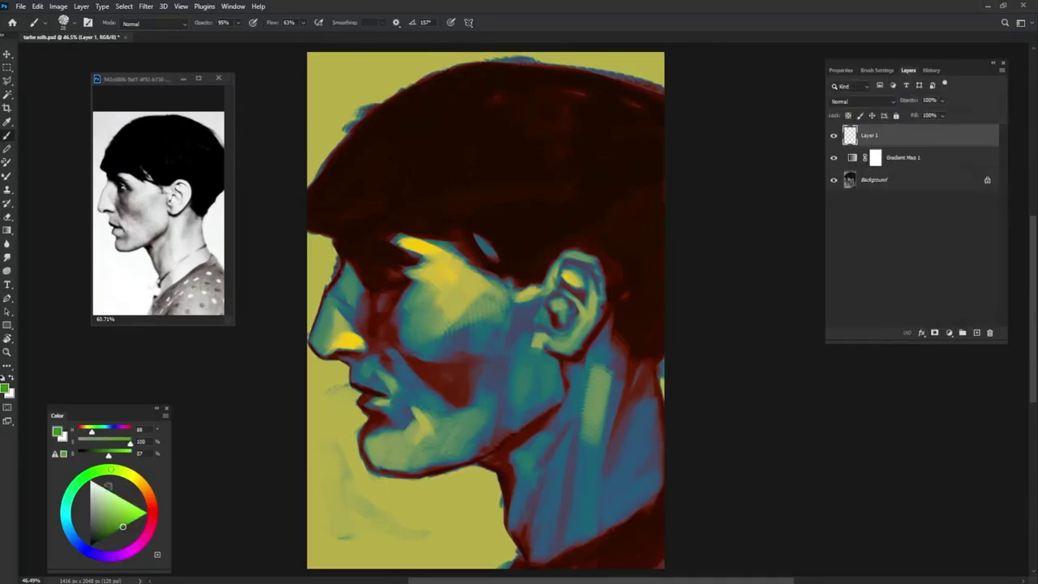
right_click(307, 286)
mouse_move(309, 235)
left_mouse_down()
mouse_move(328, 264)
mouse_move(313, 280)
mouse_move(316, 332)
left_mouse_up()
key("Escape")
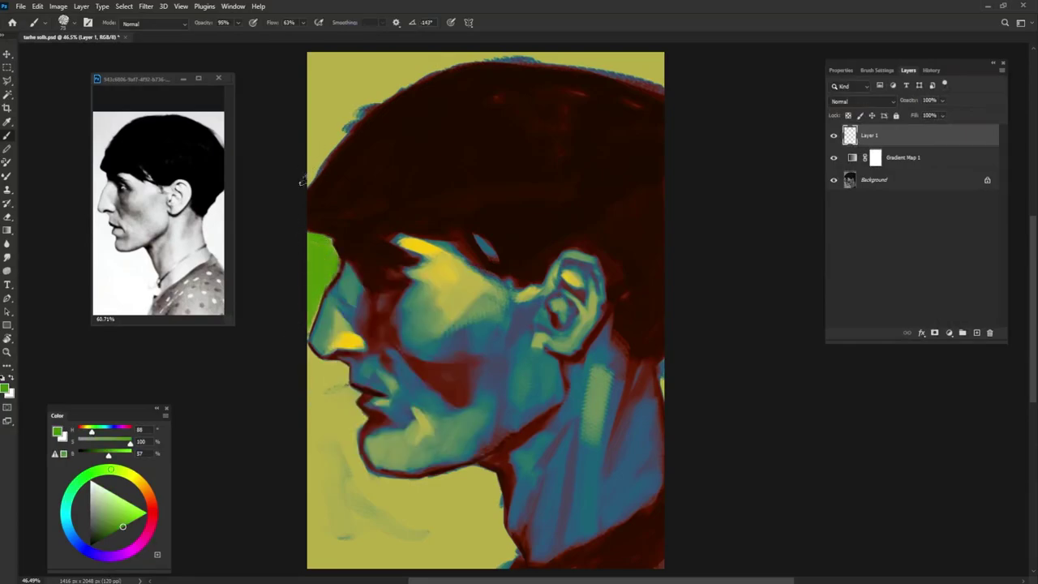
Extend the green background along the front of the hair and below the nose and chin
left_click_drag(308, 187, 405, 65)
mouse_move(323, 361)
left_mouse_down()
mouse_move(335, 367)
mouse_move(339, 401)
mouse_move(353, 398)
mouse_move(365, 423)
mouse_move(380, 509)
left_mouse_up()
mouse_move(377, 77)
left_mouse_down()
mouse_move(474, 54)
mouse_move(345, 122)
left_mouse_up()
mouse_move(371, 480)
left_mouse_down()
mouse_move(498, 475)
mouse_move(502, 539)
mouse_move(487, 564)
mouse_move(429, 487)
mouse_move(438, 560)
left_mouse_up()
Pick a slightly darker yellowish green and cover the remaining background below the chin and above the hair
left_click(113, 531)
left_click_drag(143, 484, 116, 469)
mouse_move(357, 438)
left_mouse_down()
mouse_move(324, 511)
mouse_move(343, 394)
mouse_move(318, 519)
mouse_move(430, 559)
mouse_move(454, 491)
mouse_move(356, 572)
left_mouse_up()
left_click_drag(425, 528, 488, 550)
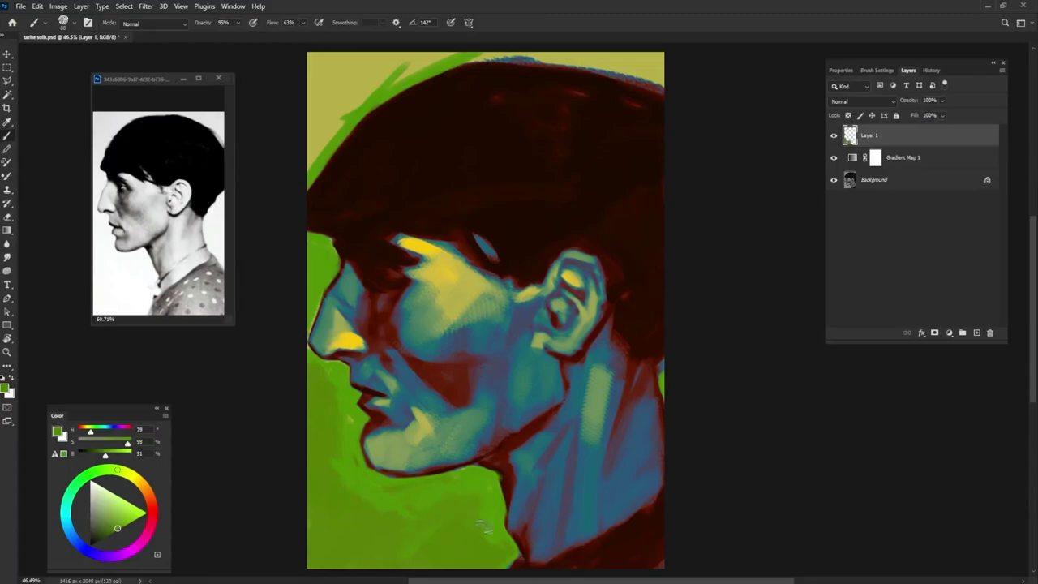
mouse_move(381, 65)
left_mouse_down()
mouse_move(304, 132)
mouse_move(342, 93)
mouse_move(300, 118)
mouse_move(486, 42)
mouse_move(691, 72)
left_mouse_up()
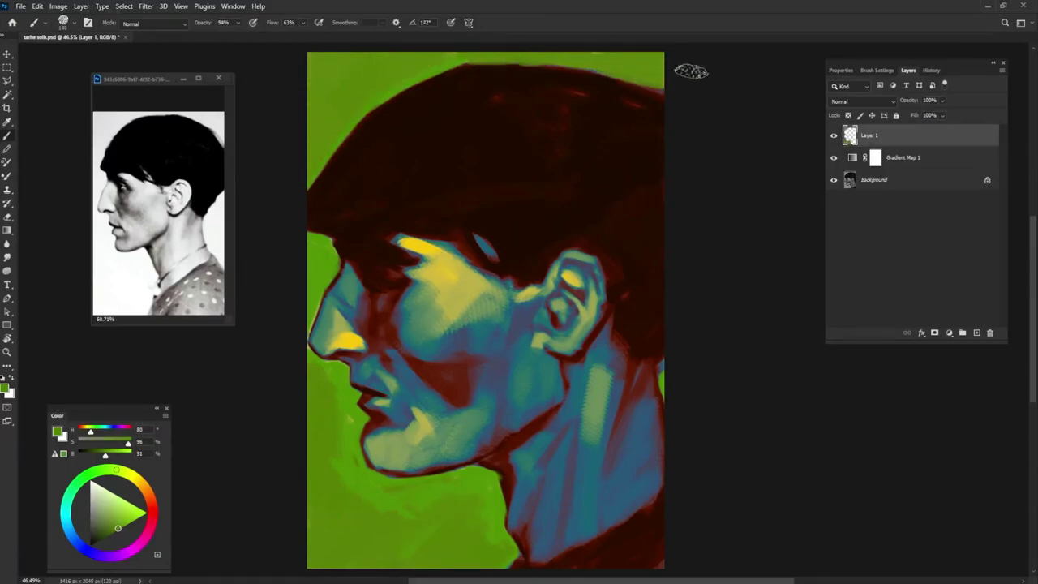
Soften the shadow edge on the cheek with sampled dark red and muted purple tones
left_click(381, 271, "alt")
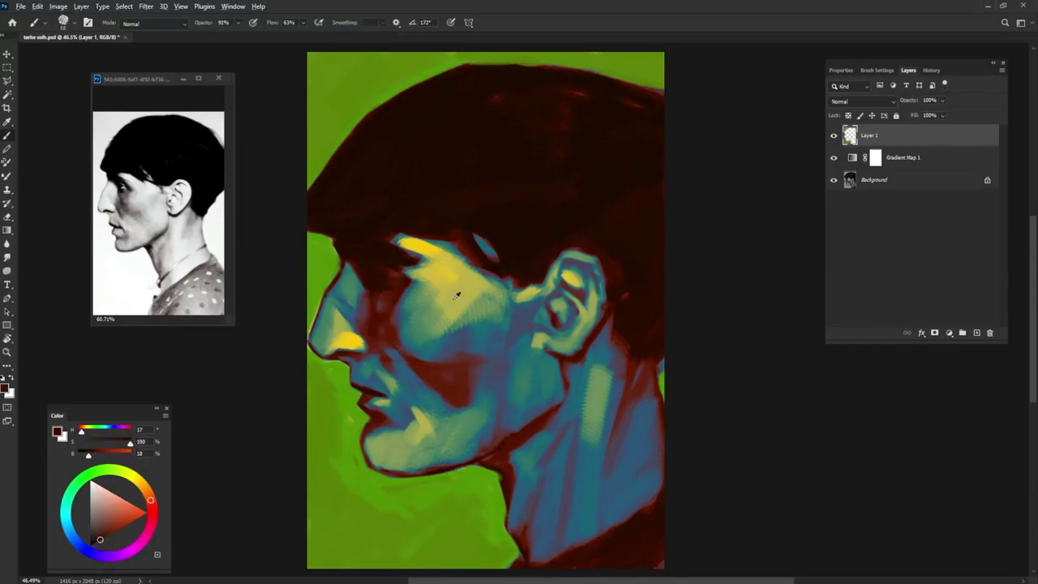
key("9")
left_click(659, 380, "alt")
left_click(487, 357, "alt")
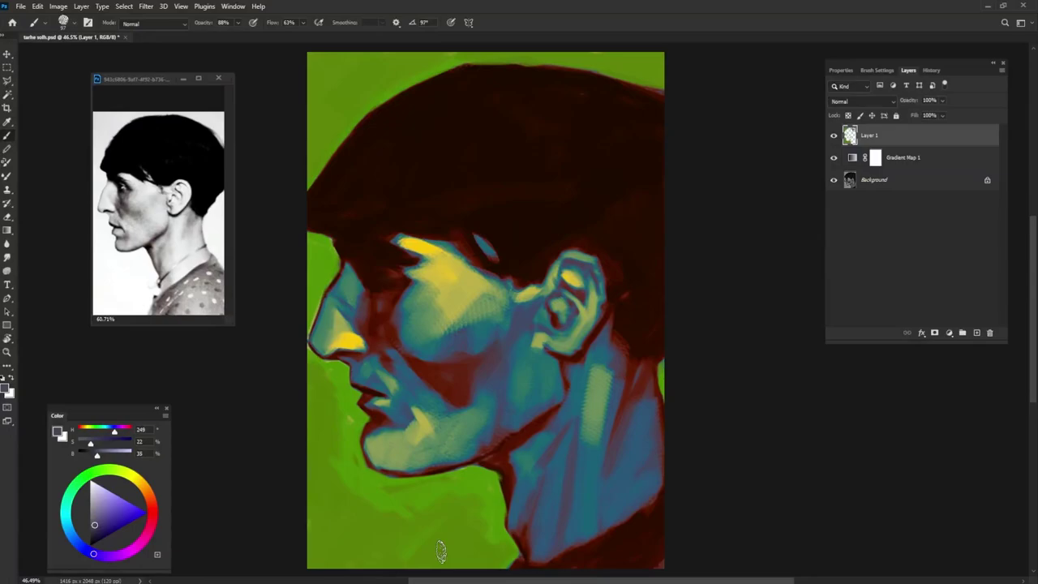
Add a Color Lookup adjustment layer and set its 3DLUT file to Moonlight.3DL
left_click(950, 332)
left_click(981, 475)
left_click(899, 103)
left_click(892, 174)
key("Down")
key("Down")
key("Down")
key("Down")
key("Down")
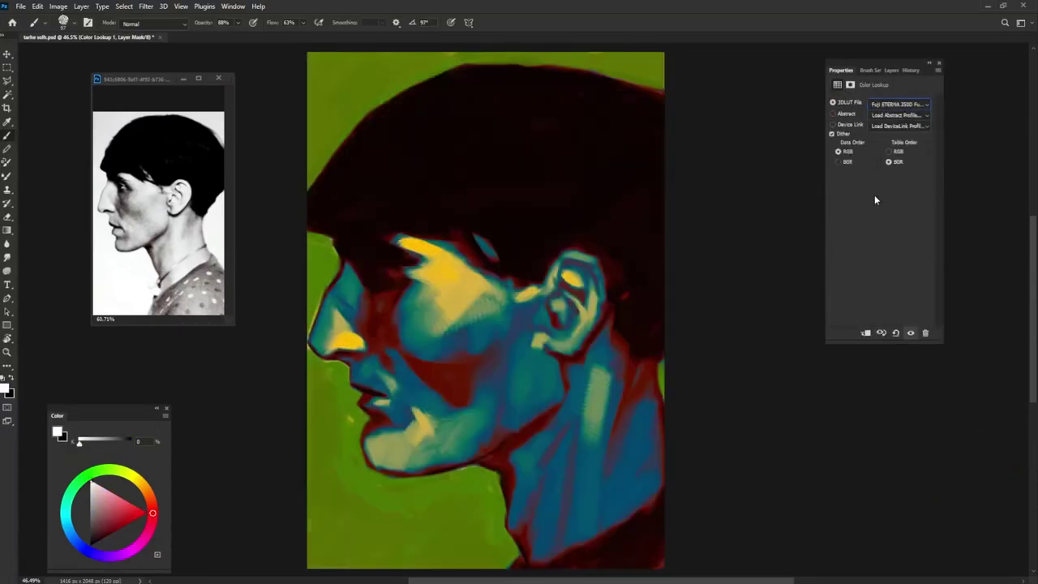
key("Down")
key("Down")
key("Down")
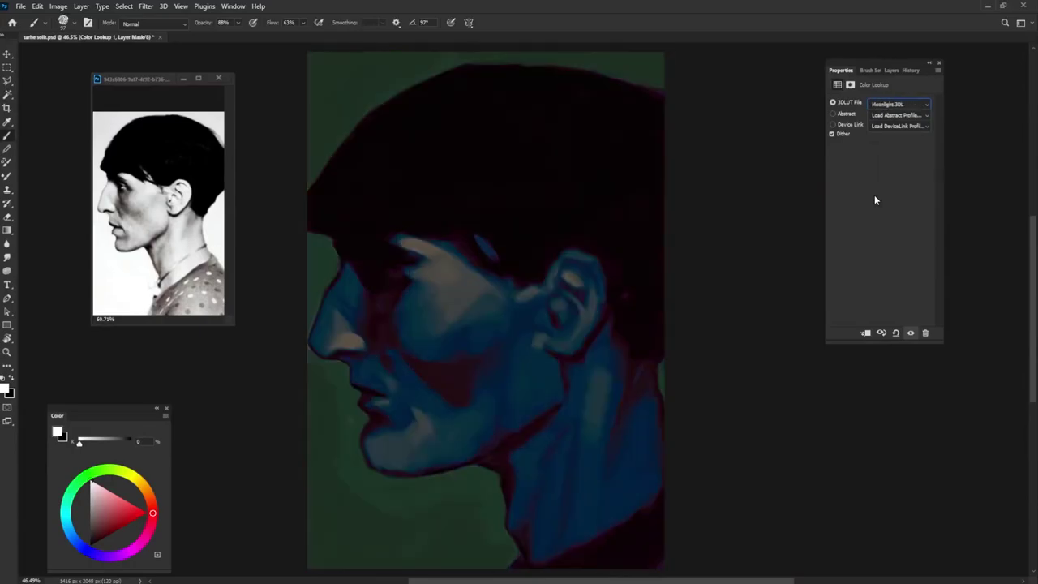
Mask the color lookup off the nose, lower face and lower front of the neck, then tidy the diagonal shadow edge
left_click(879, 72)
left_click(912, 70)
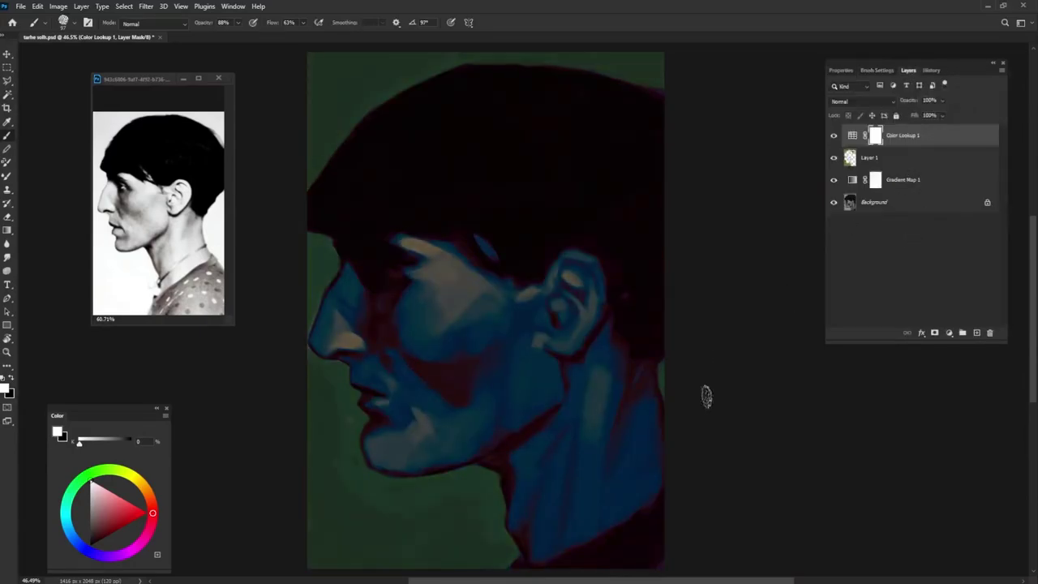
key("x")
mouse_move(320, 308)
left_mouse_down()
mouse_move(332, 332)
mouse_move(428, 371)
mouse_move(409, 393)
mouse_move(463, 364)
mouse_move(381, 397)
mouse_move(381, 438)
mouse_move(421, 456)
left_mouse_up()
mouse_move(493, 369)
left_mouse_down()
mouse_move(495, 398)
mouse_move(450, 456)
mouse_move(505, 435)
mouse_move(463, 362)
mouse_move(528, 554)
left_mouse_up()
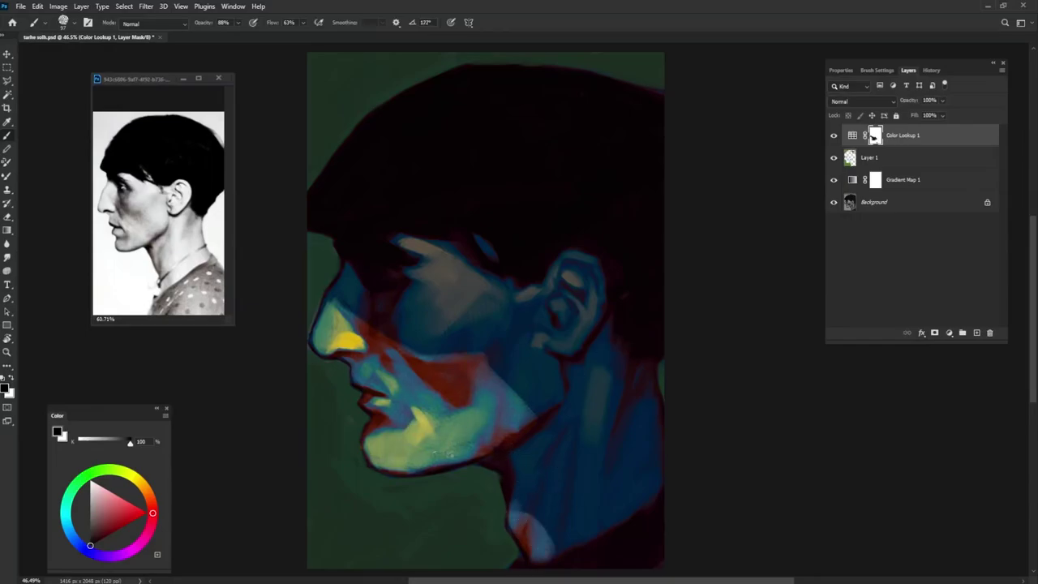
left_click_drag(340, 325, 459, 351)
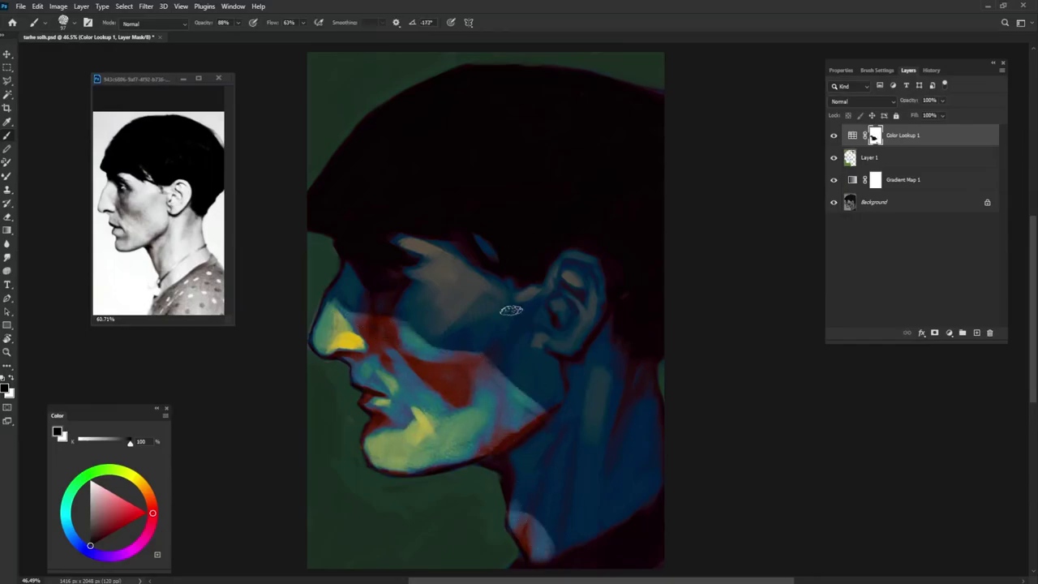
key("x")
mouse_move(345, 306)
left_mouse_down()
mouse_move(438, 339)
mouse_move(535, 410)
left_mouse_up()
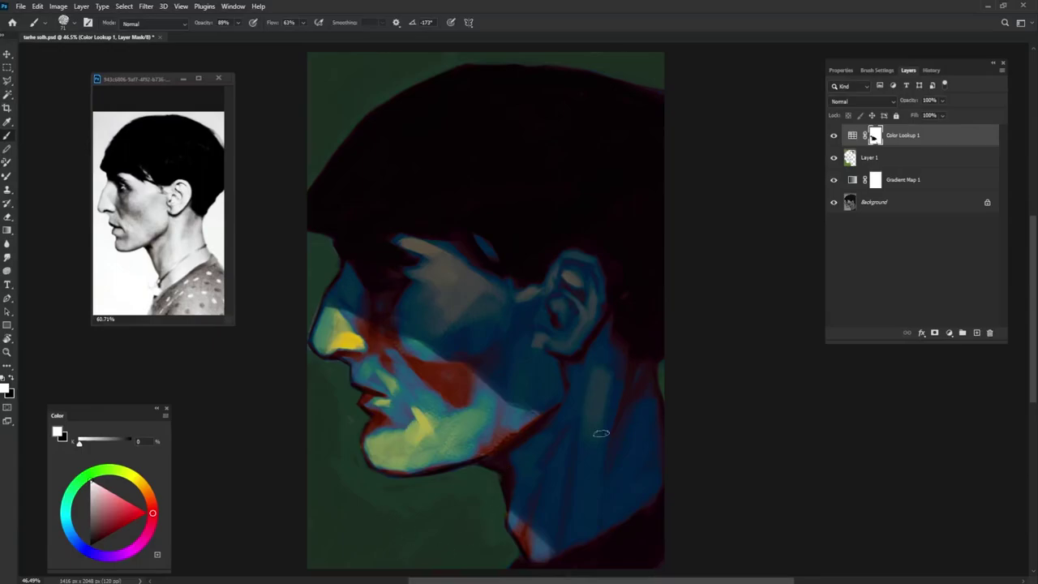
Load the color lookup's mask as a selection, add a second Gradient Map from it, and invert the new mask
left_click(874, 136, "ctrl")
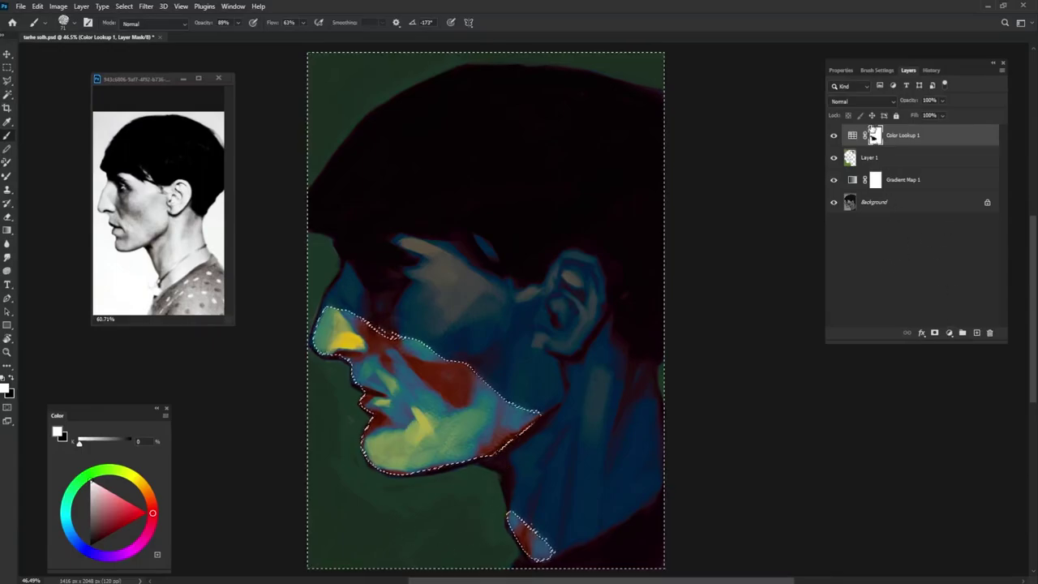
left_click(950, 332)
left_click(999, 525)
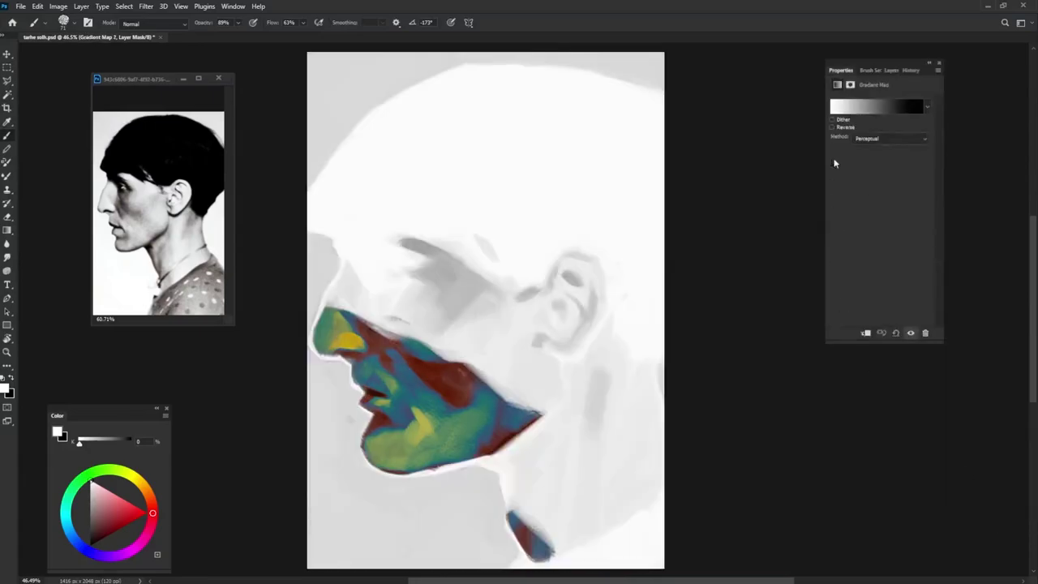
left_click(909, 71)
left_click(58, 6)
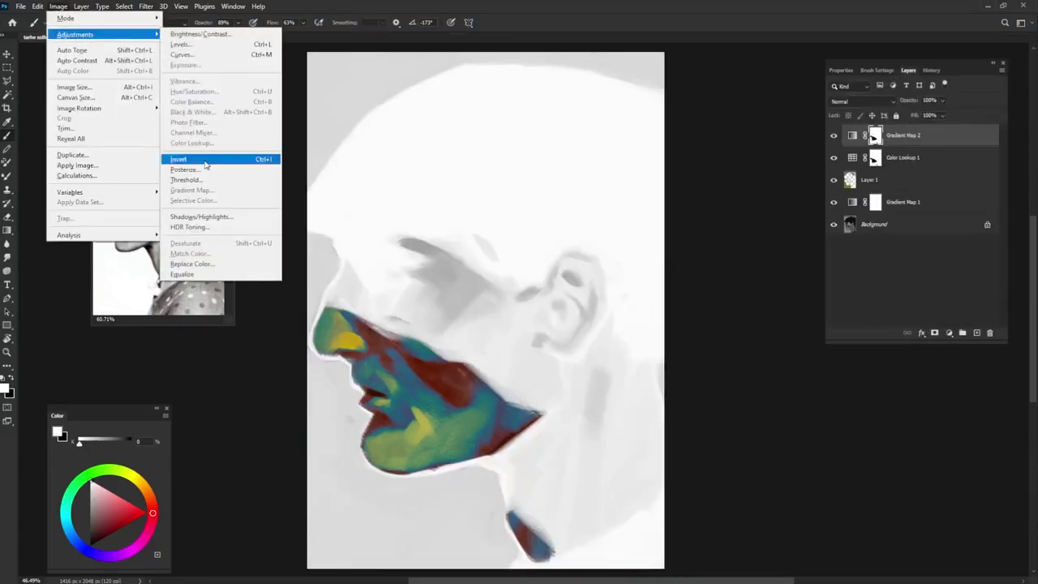
left_click(194, 157)
Invert the second Gradient Map's mask and switch its gradient to the custom black-to-red-orange-to-peach preset
key("i")
left_click(876, 106)
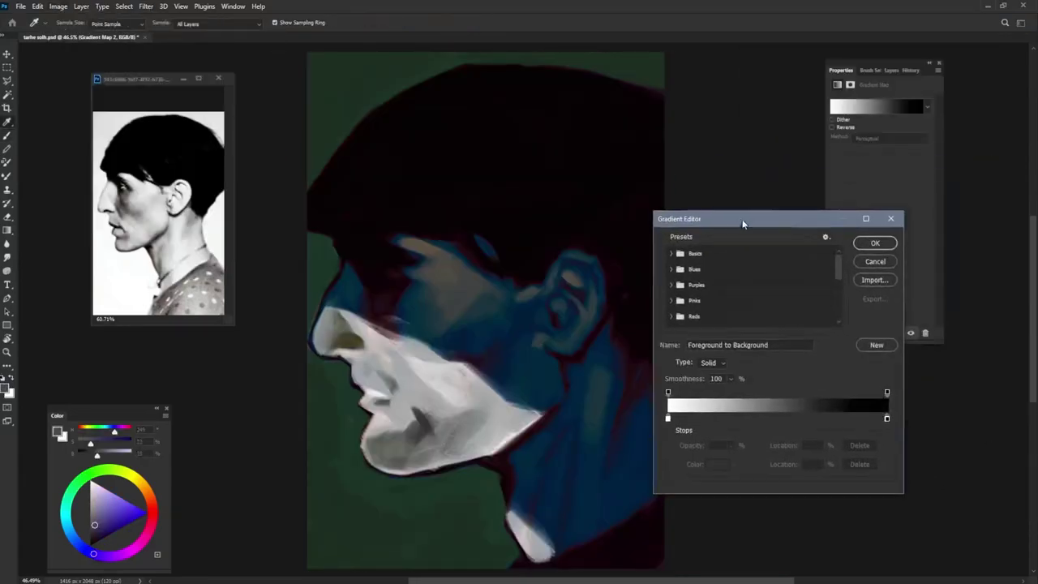
scroll(735, 300, "down", 2)
scroll(735, 300, "down", 1)
left_click(752, 287)
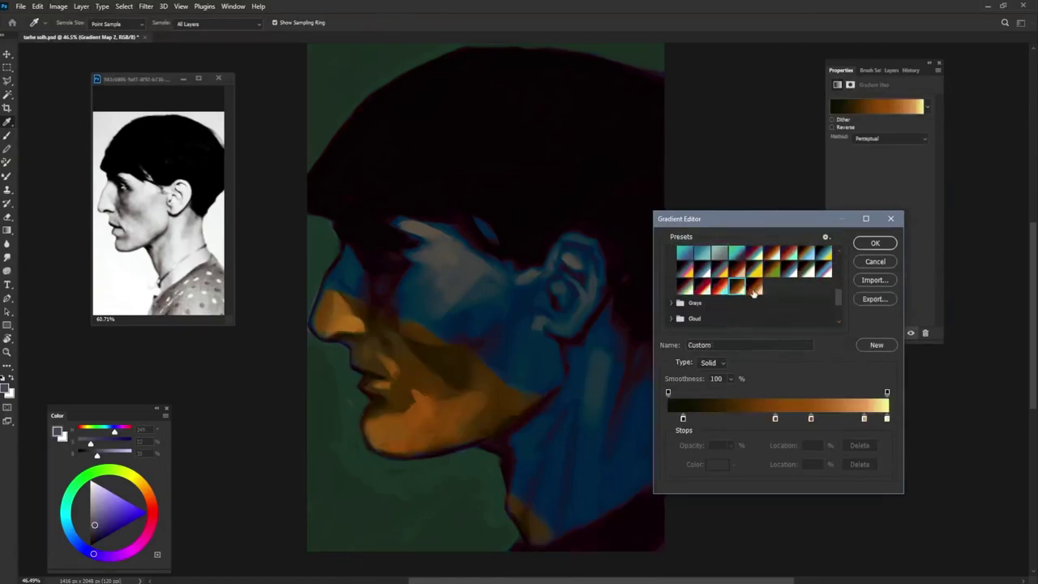
Start the gradient with the dark red stop at location 0 instead of black, and darken that stop to a near-black red
left_click_drag(682, 418, 667, 419)
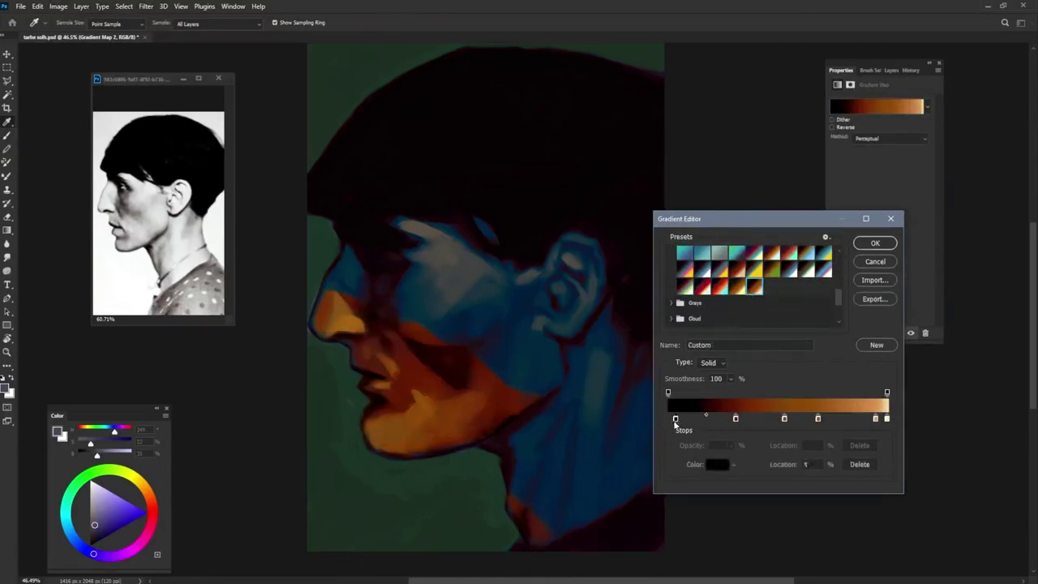
left_click(718, 404)
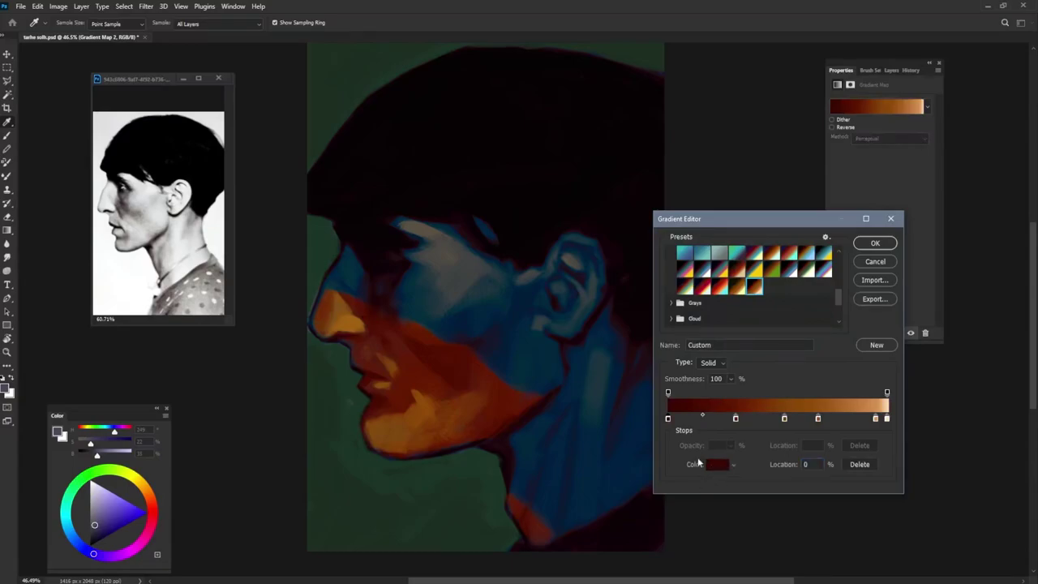
left_click(716, 464)
left_click_drag(779, 154, 583, 85)
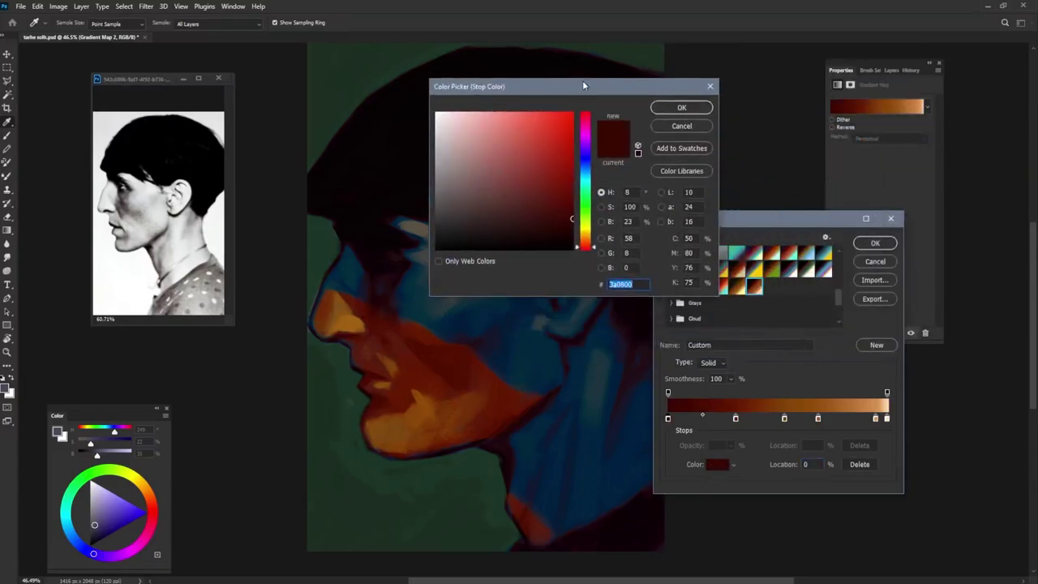
left_click_drag(567, 227, 559, 237)
left_click(681, 107)
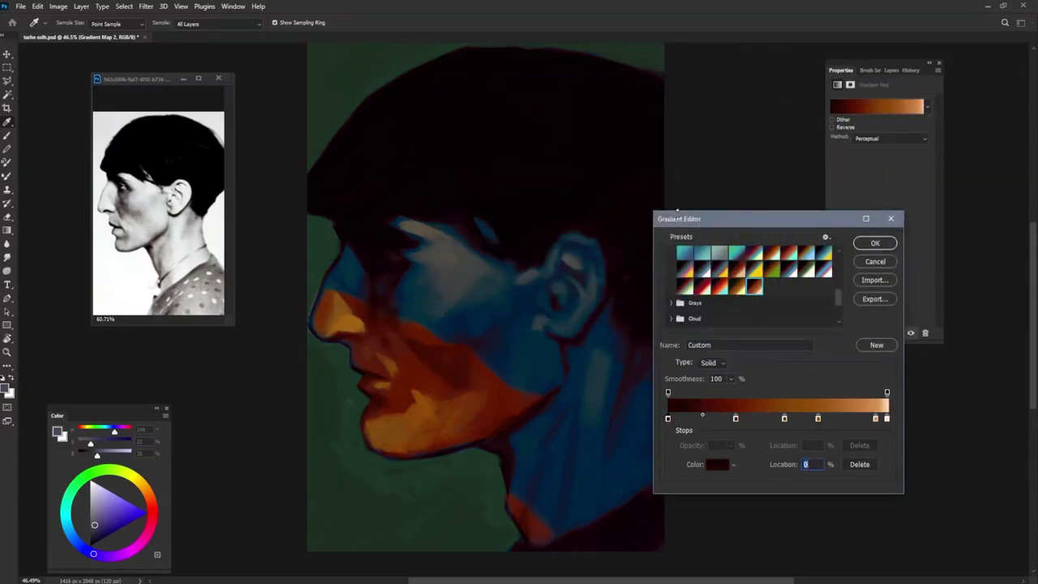
Remove the lightest stops from the gradient, move the orange-brown stop to 54%, adjust its color and apply the gradient
left_click_drag(817, 418, 887, 430)
left_click_drag(735, 419, 787, 420)
left_click(717, 464)
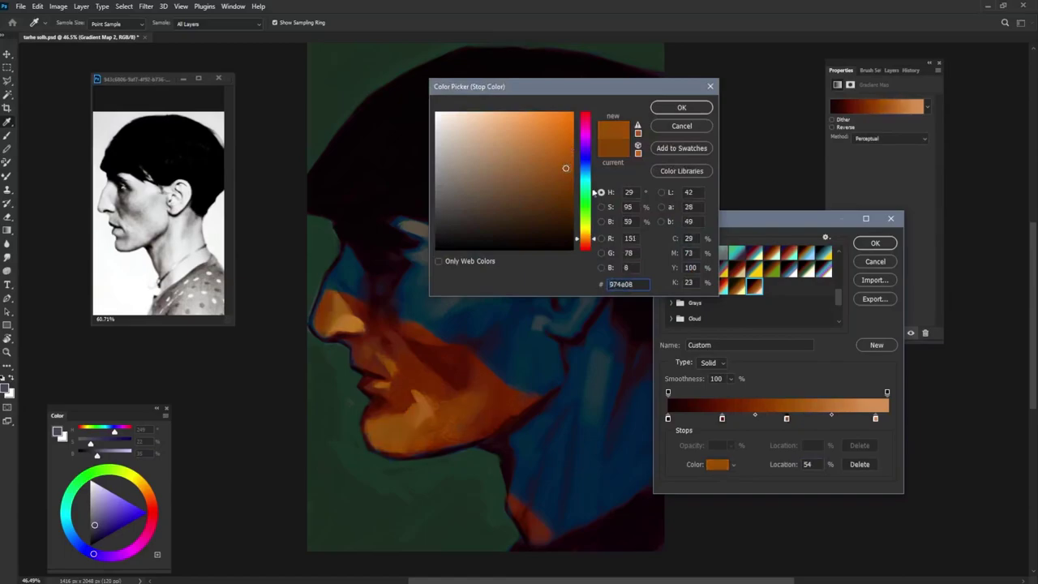
left_click_drag(568, 173, 572, 183)
left_click(572, 174)
left_click(681, 107)
left_click(874, 242)
Add a new empty layer above the second Gradient Map
left_click_drag(721, 419, 637, 511)
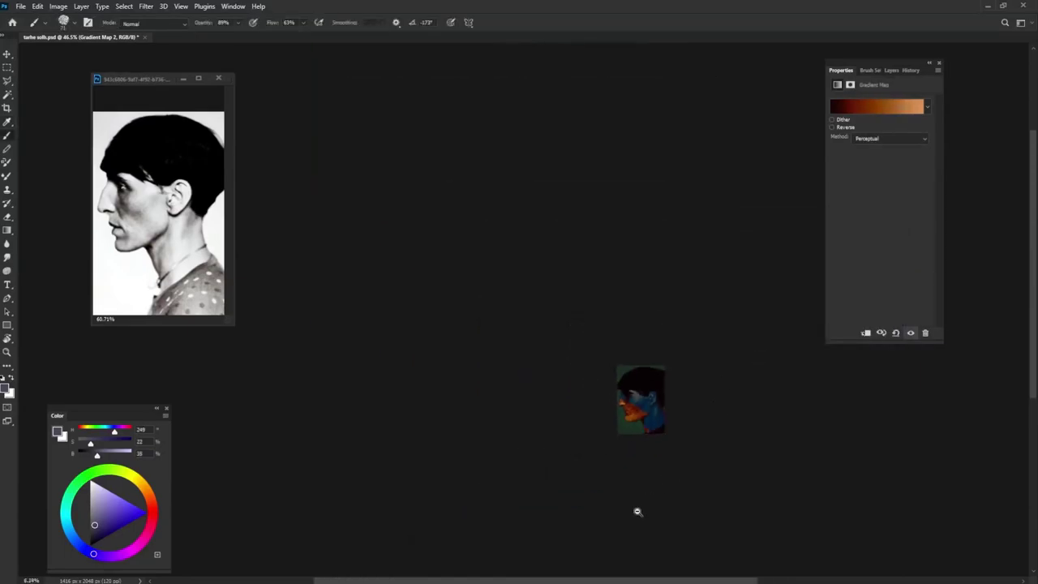
left_click_drag(655, 431, 721, 398)
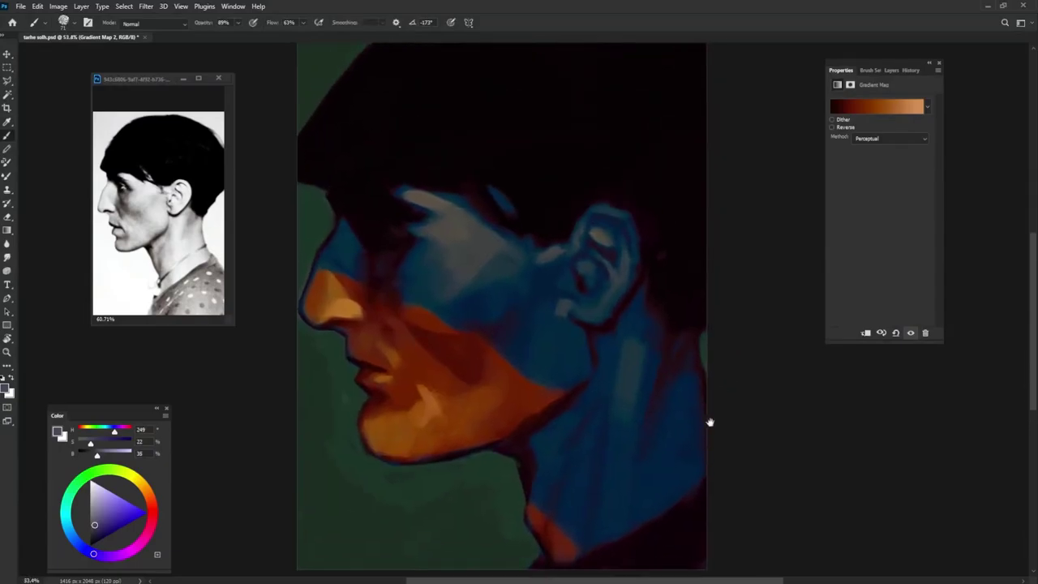
scroll(726, 420, "down", 2)
key("F7")
key("ctrl+shift+alt+n")
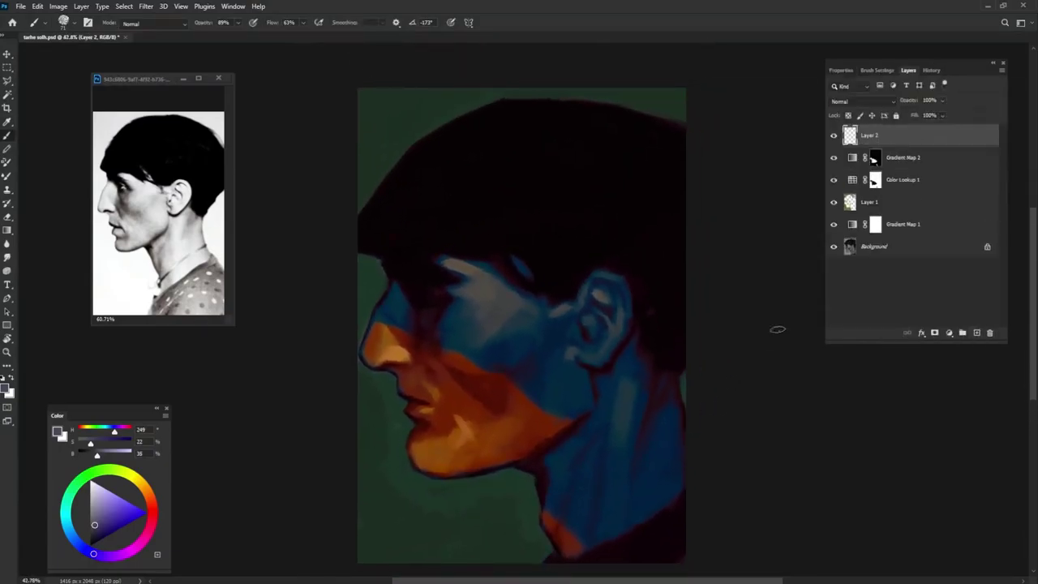
Paint a very dark yellow-green shadow on the background beside the forehead, under the nose, around the chin and under the jaw
left_click(344, 540, "alt")
left_click(122, 462)
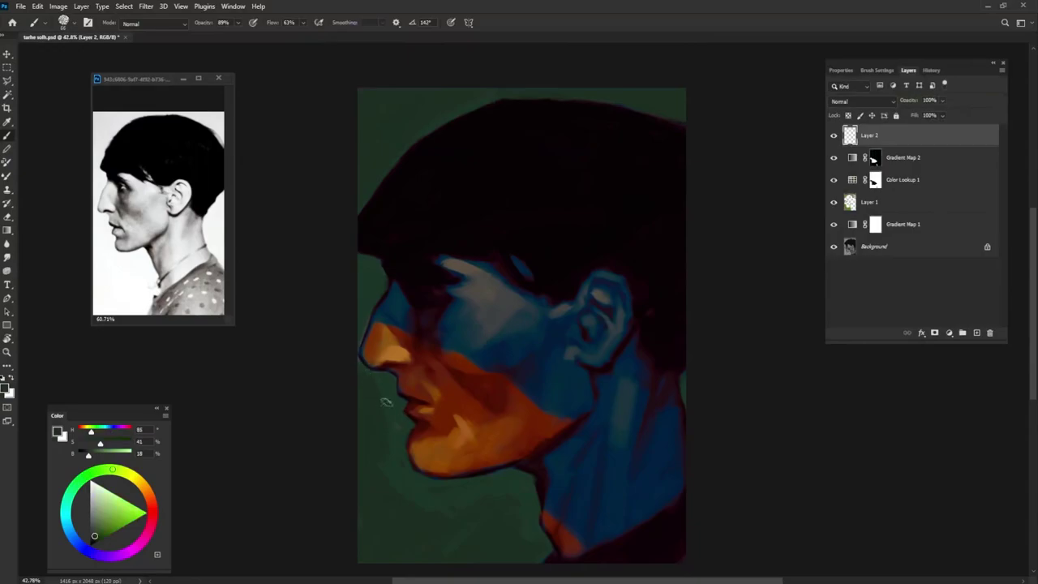
left_click(92, 539)
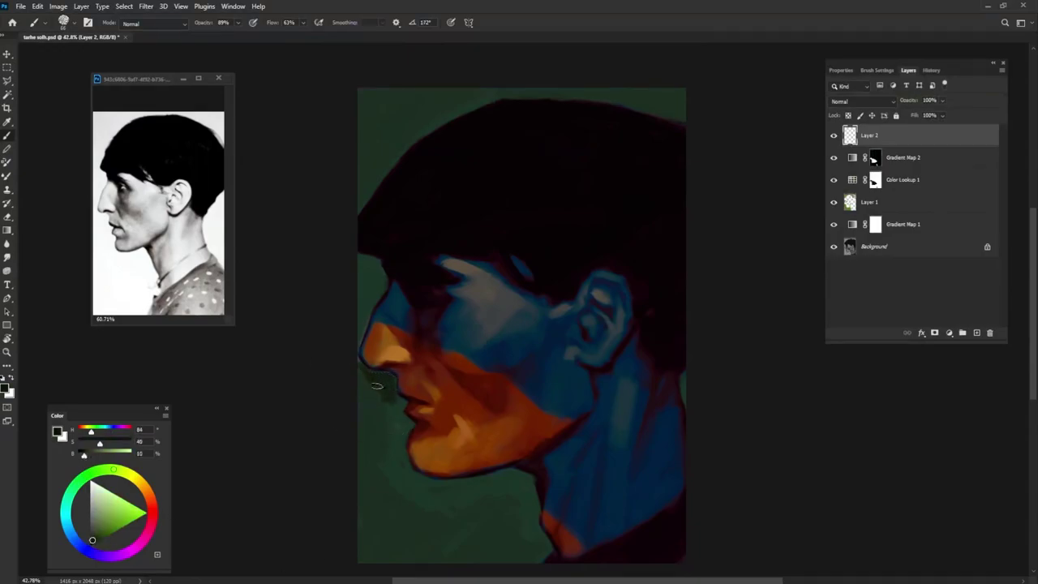
mouse_move(382, 413)
left_mouse_down()
mouse_move(398, 422)
mouse_move(395, 456)
mouse_move(398, 447)
left_mouse_up()
mouse_move(418, 497)
left_mouse_down()
mouse_move(504, 472)
mouse_move(433, 492)
mouse_move(443, 494)
mouse_move(555, 478)
left_mouse_up()
left_click_drag(367, 289, 373, 261)
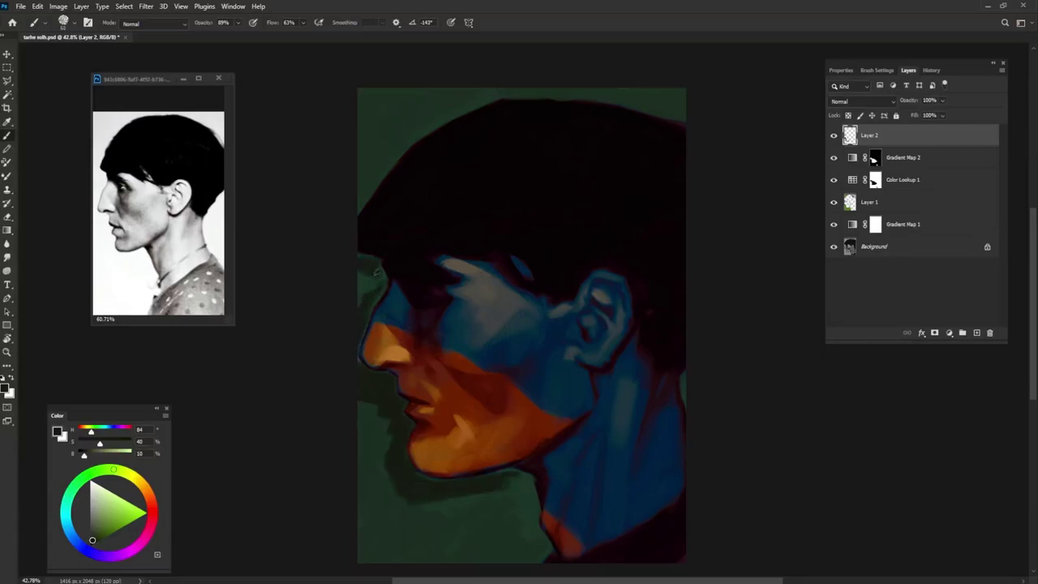
left_click_drag(514, 490, 500, 486)
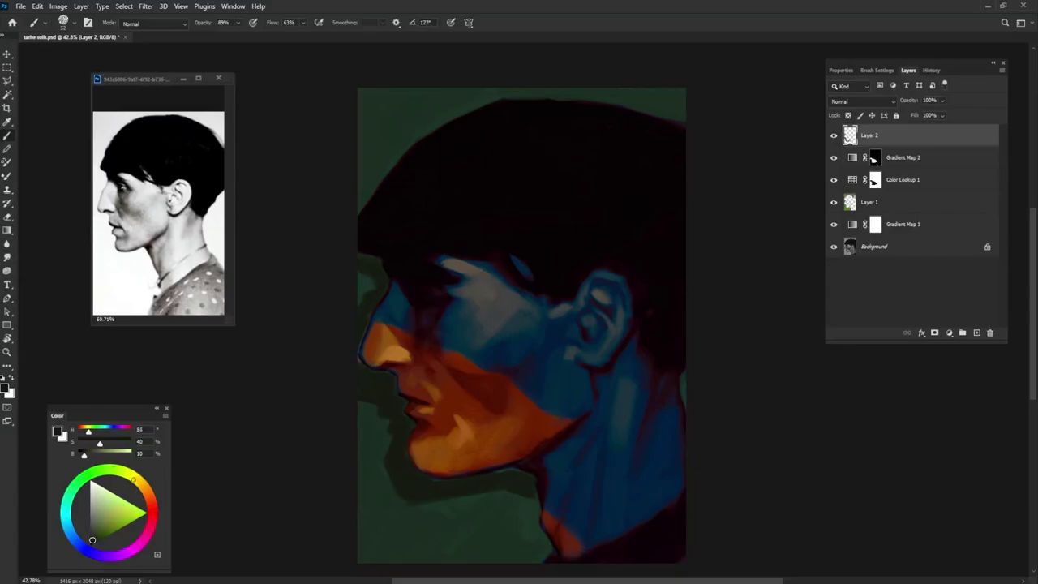
Widen the dark background shadow beside the mouth and below the chin with sampled greens, and shade along the front edge of the hair
left_click(403, 472, "alt")
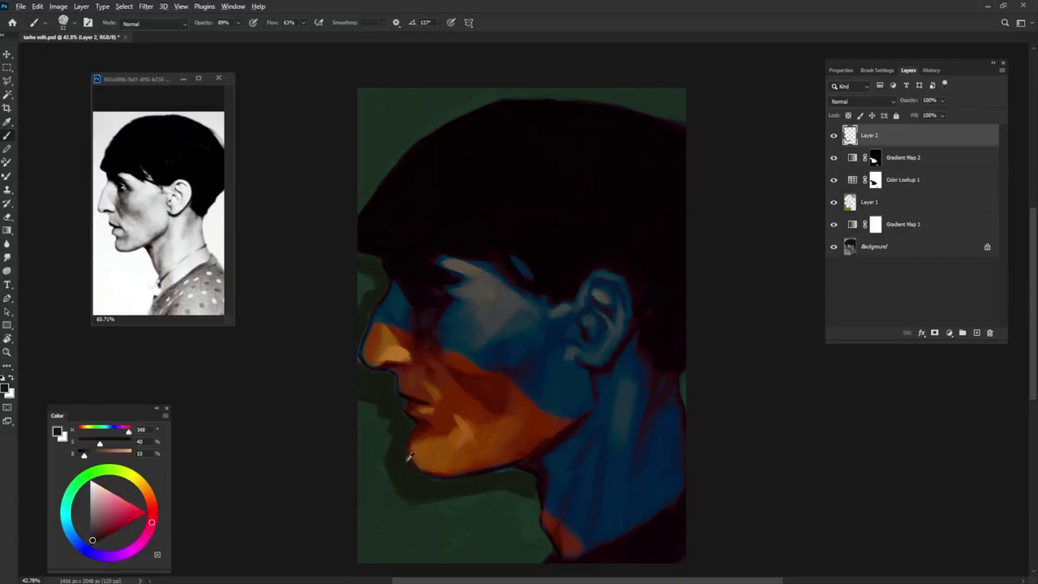
left_click(506, 474, "alt")
left_click(394, 481, "alt")
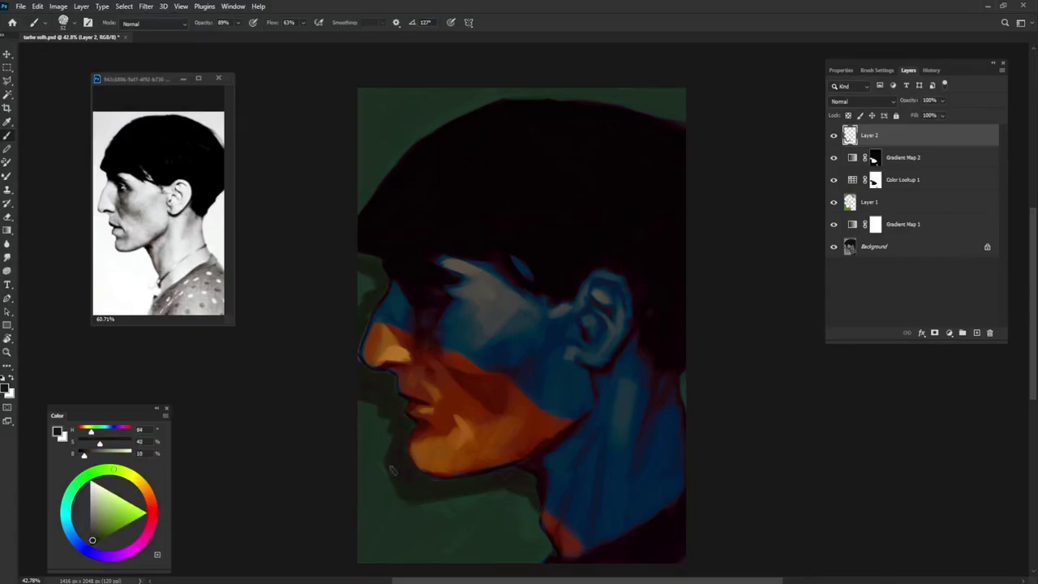
mouse_move(391, 462)
left_mouse_down()
mouse_move(409, 513)
mouse_move(497, 492)
left_mouse_up()
left_click(370, 437, "alt")
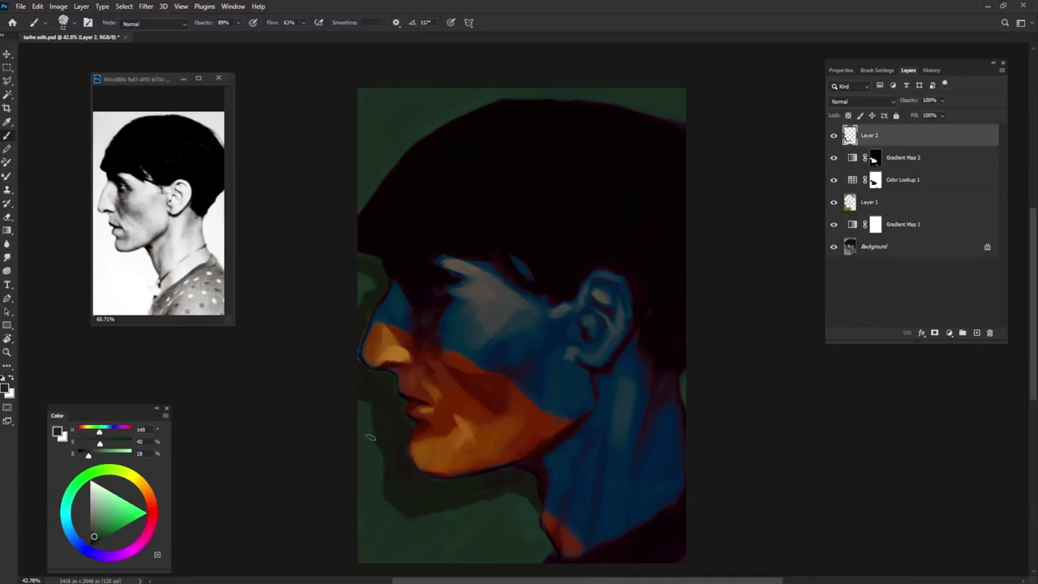
left_click(389, 429, "alt")
left_click(384, 457, "alt")
left_click_drag(487, 496, 413, 522)
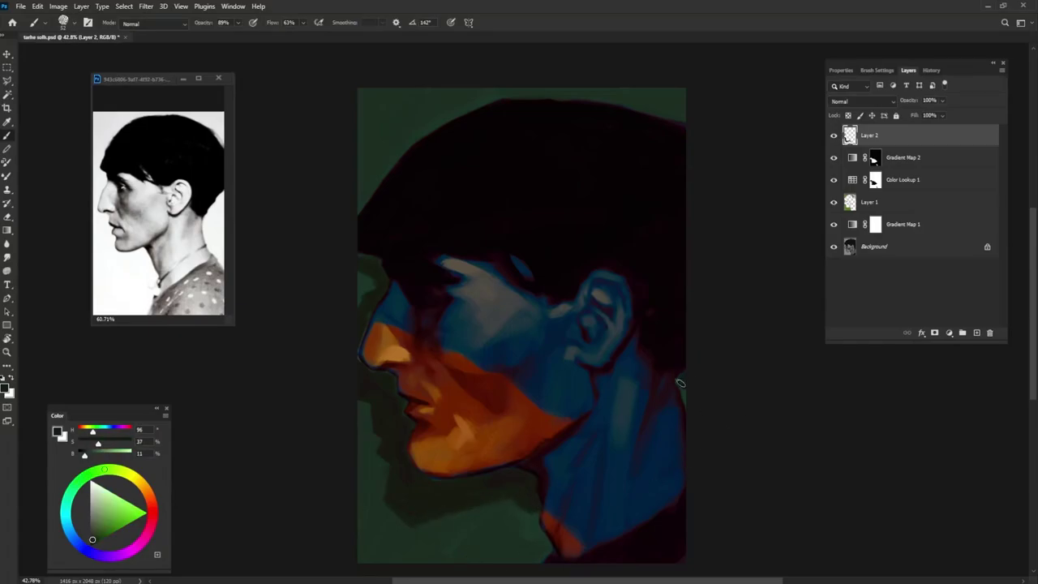
mouse_move(441, 123)
left_mouse_down()
mouse_move(362, 193)
mouse_move(426, 126)
mouse_move(409, 144)
left_mouse_up()
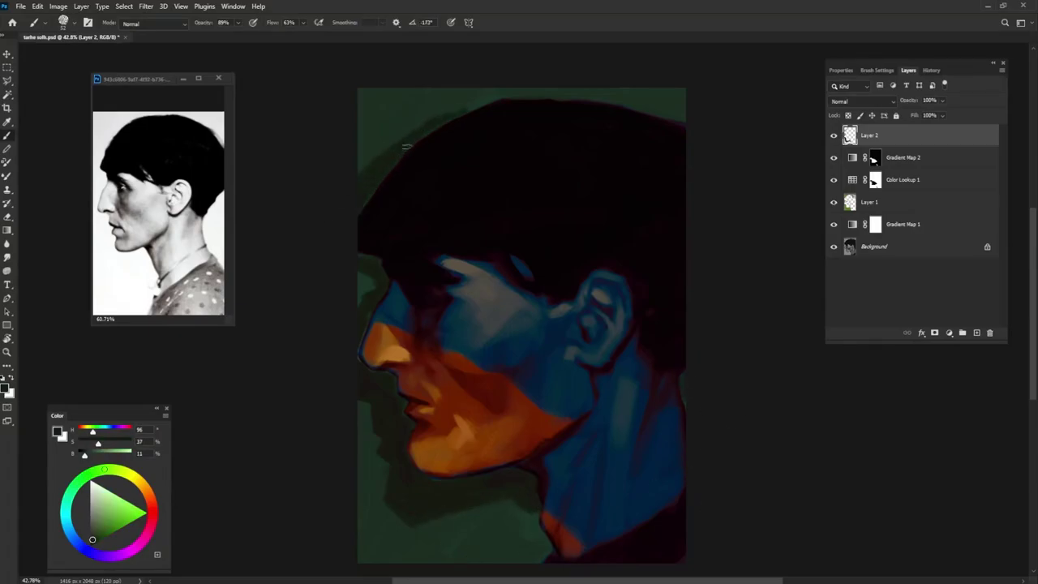